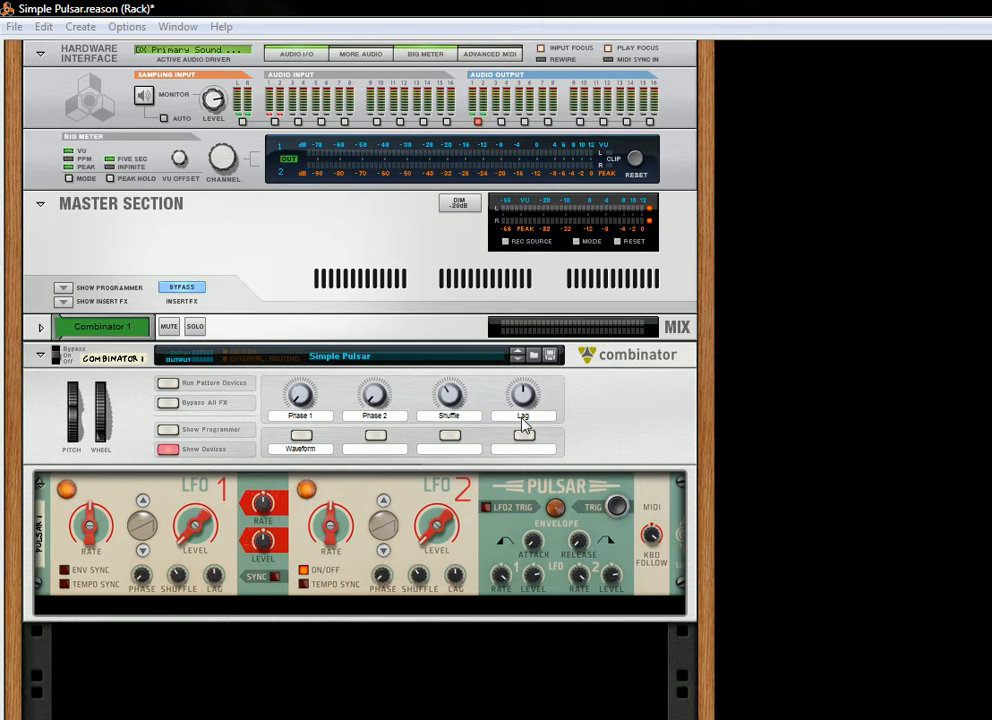
Step: Toggle the Combinator's Waveform switch on and back off, and check the Shuffle rotary's value
click(298, 440)
click(297, 439)
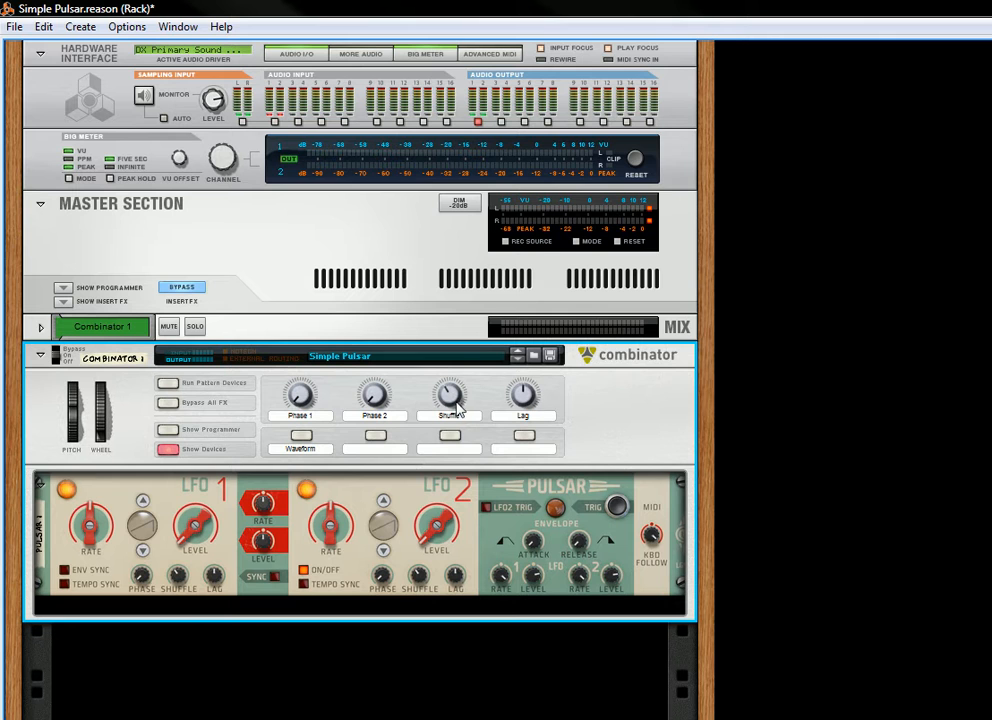
mouse_move(452, 405)
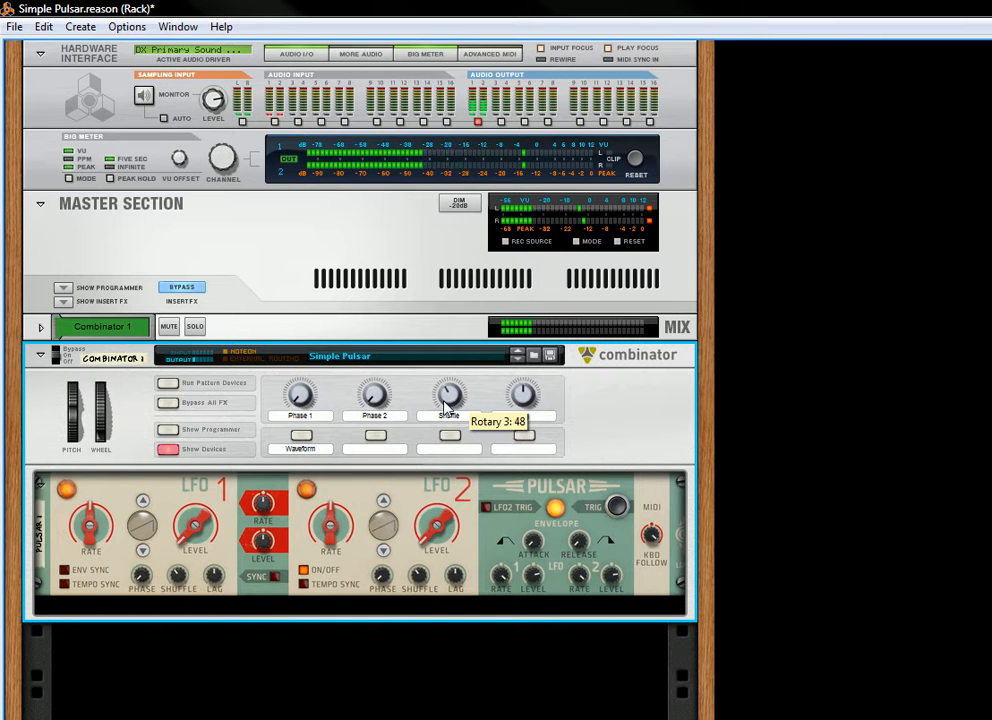
Step: Add a second Pulsar Dual LFO inside the Combinator below the first one
right_click(357, 615)
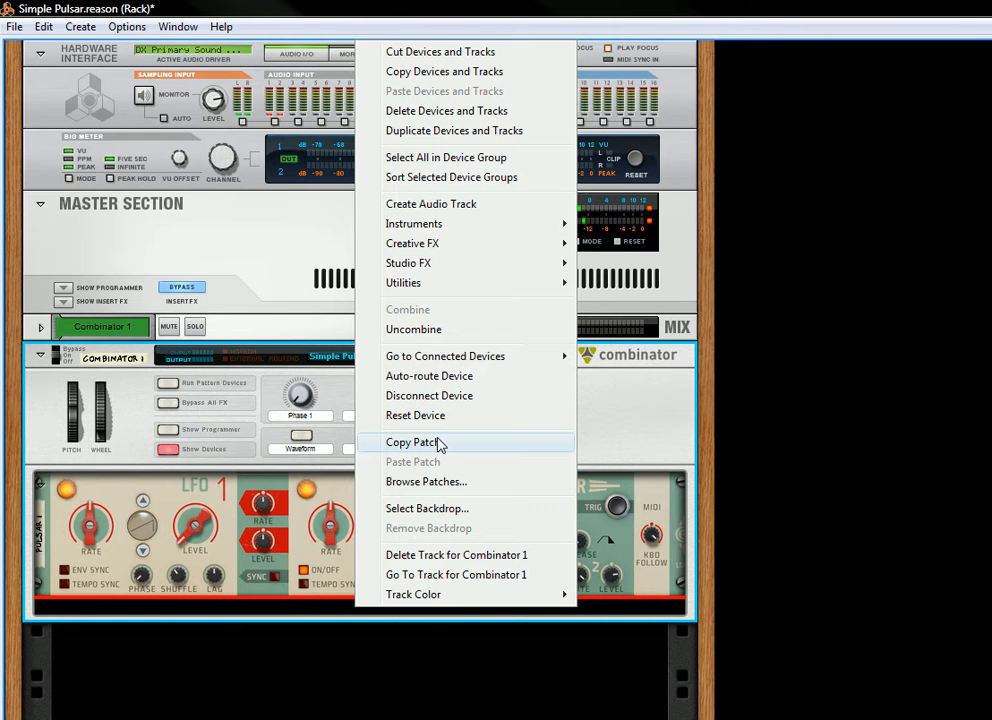
mouse_move(448, 287)
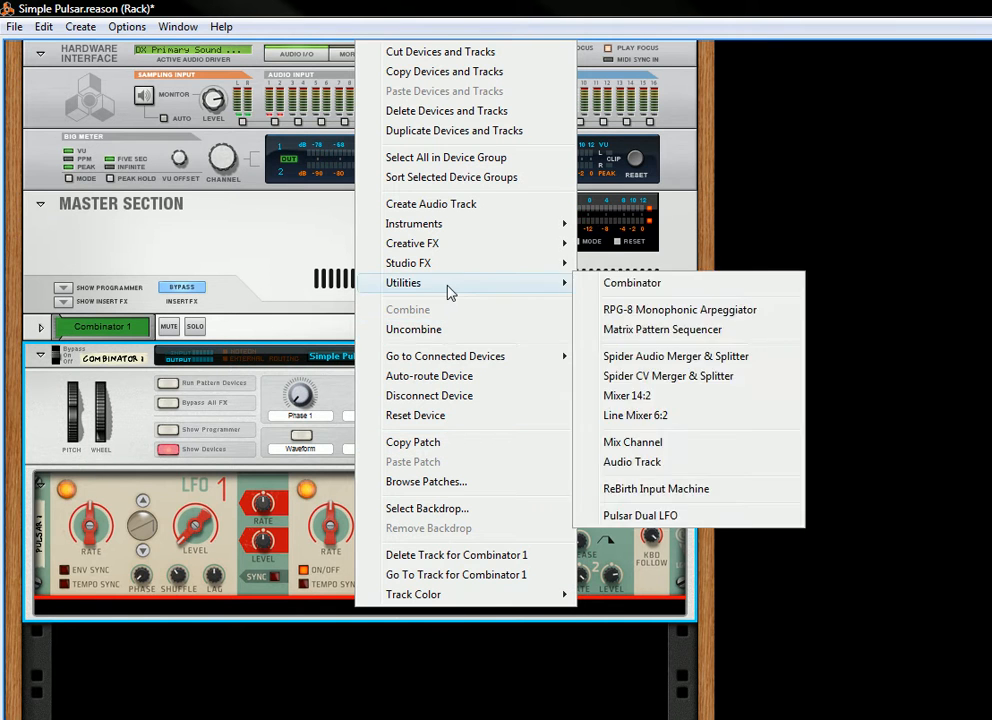
click(630, 514)
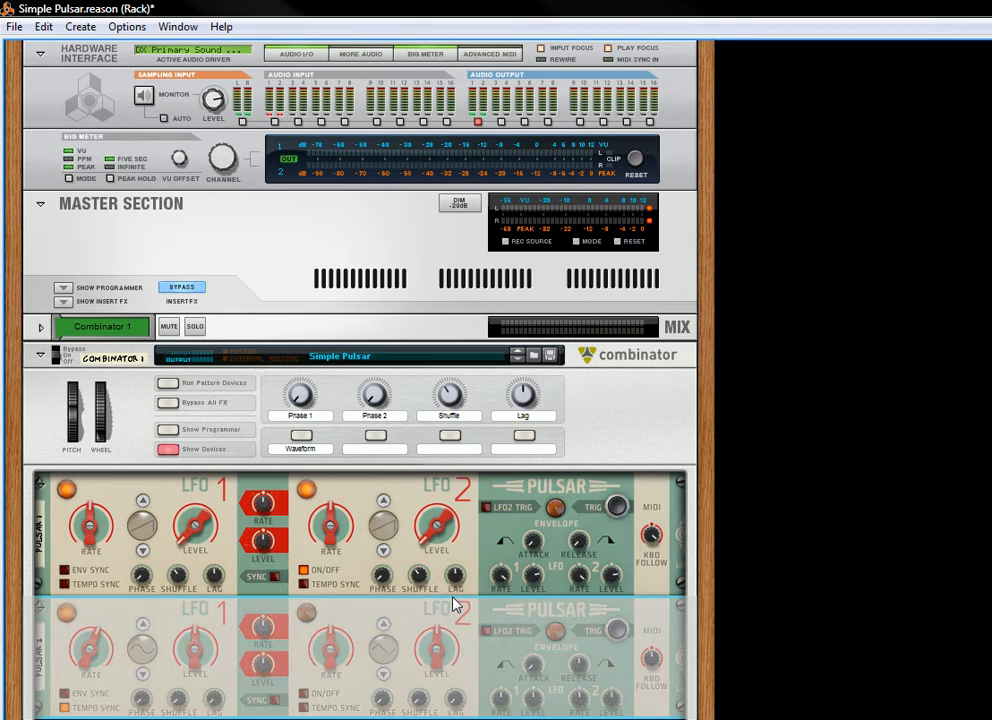
Step: Patch the second Pulsar's LFO 1 normal and inverted CV outputs to the first Pulsar's LFO 1 and LFO 2 Shuffle inputs, respectively
key(Tab)
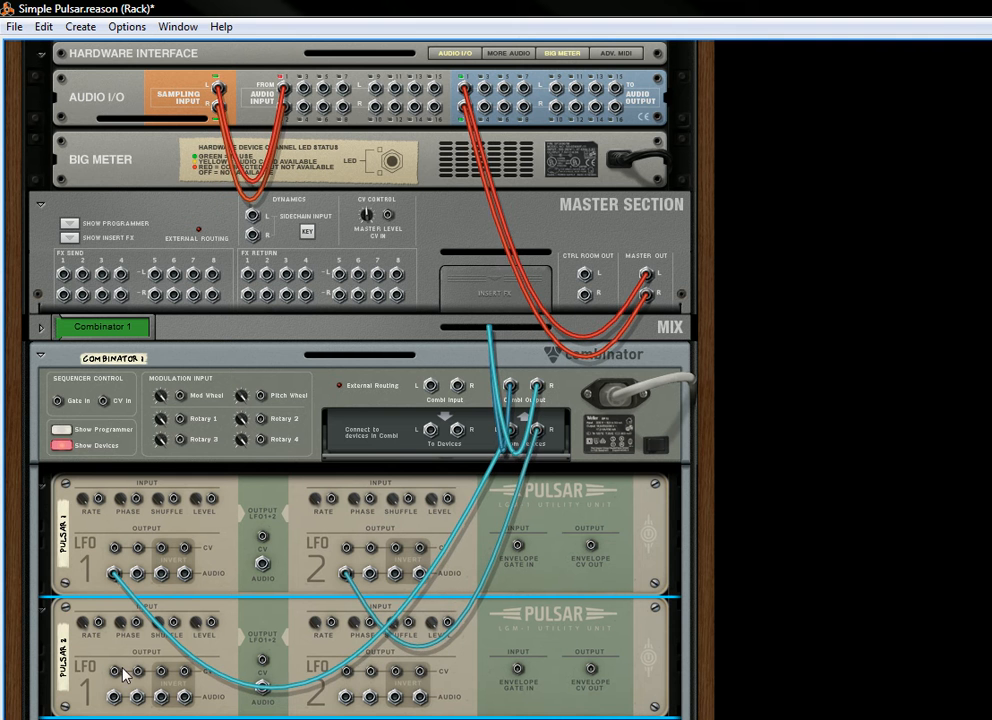
drag(148, 676, 173, 498)
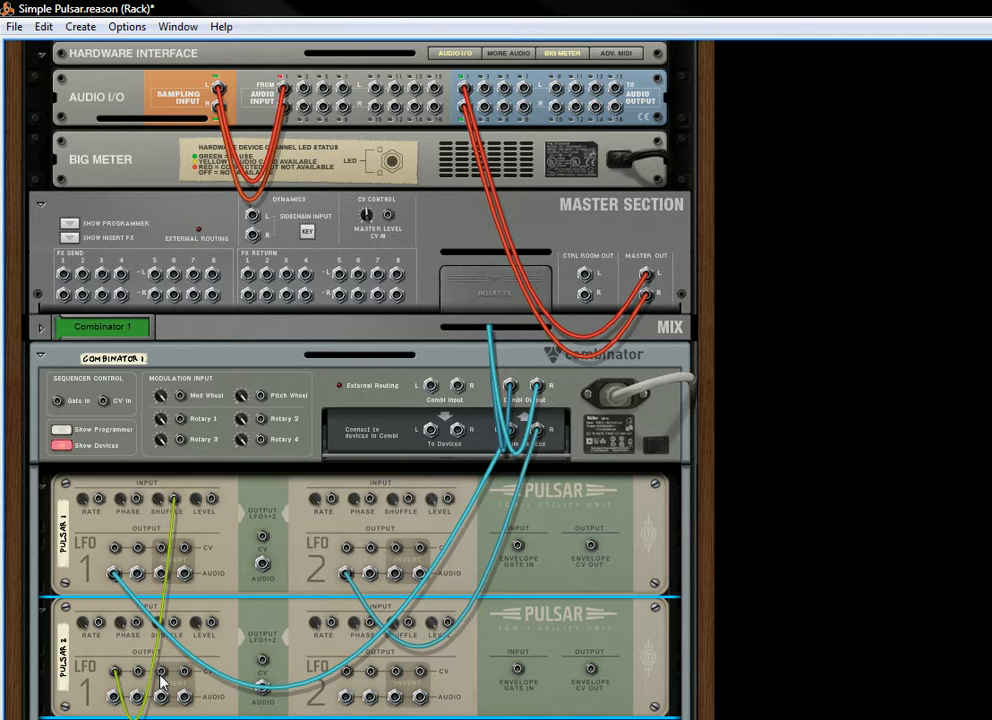
drag(158, 692, 409, 507)
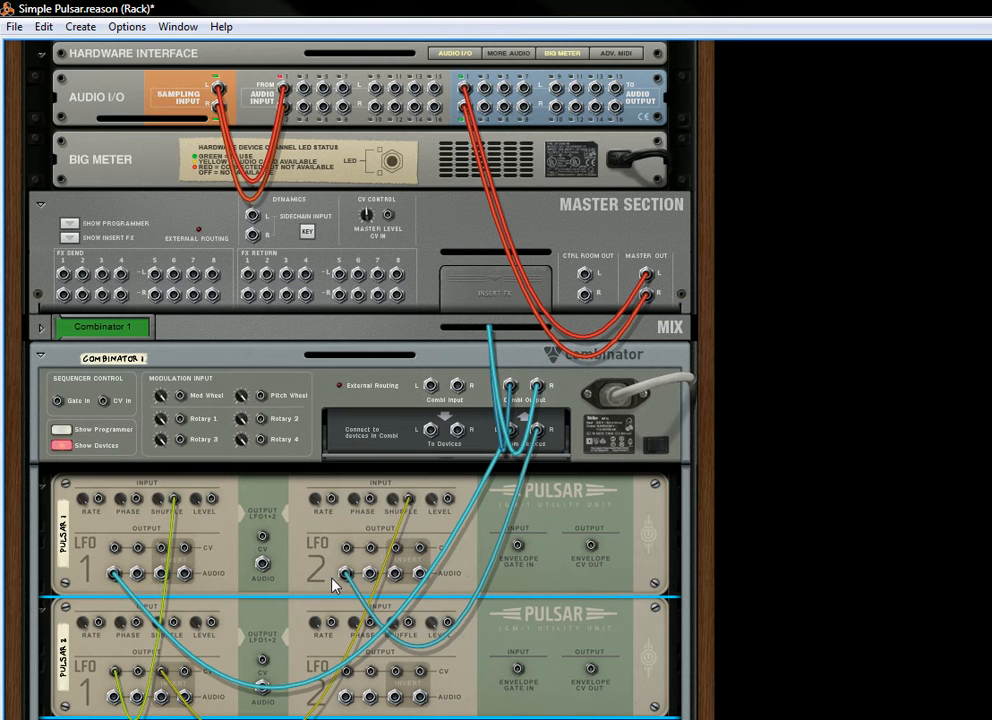
key(Tab)
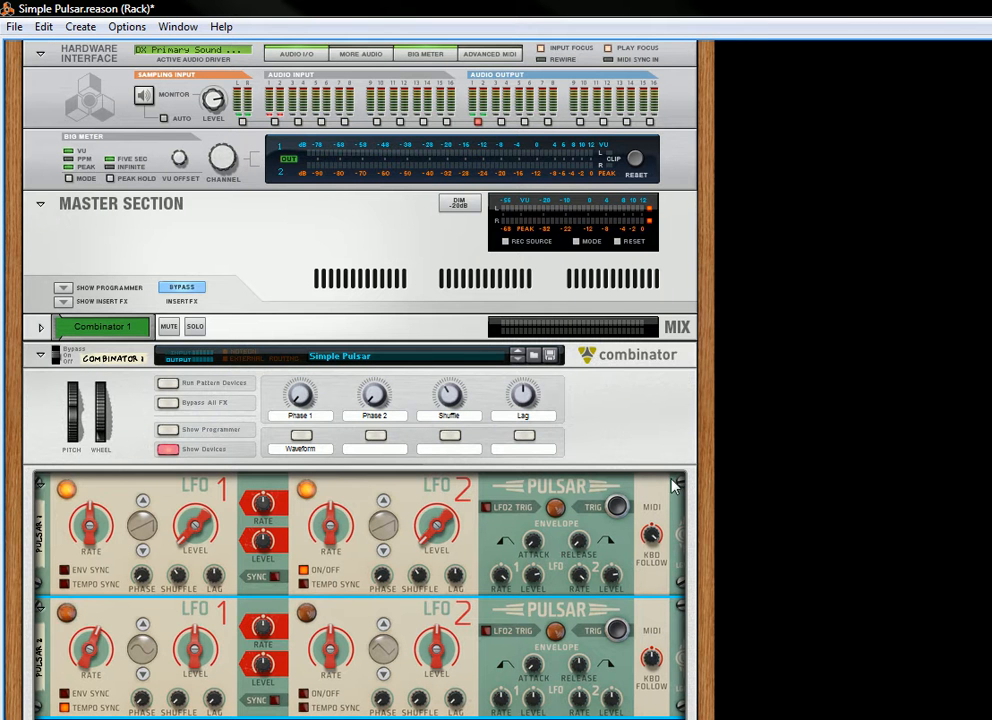
Step: On the second Pulsar, turn on LFO 2 and Sync, set LFO 2's rate to 2.26 Hz and raise its level modulation of LFO 1
scroll(709, 440, down, 2)
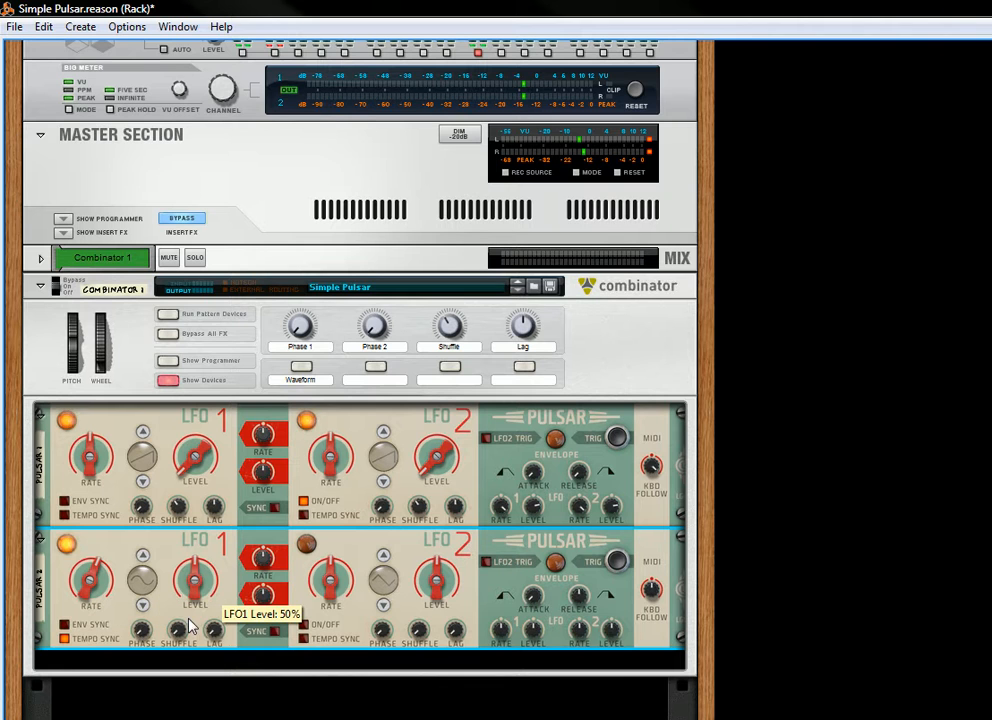
click(305, 625)
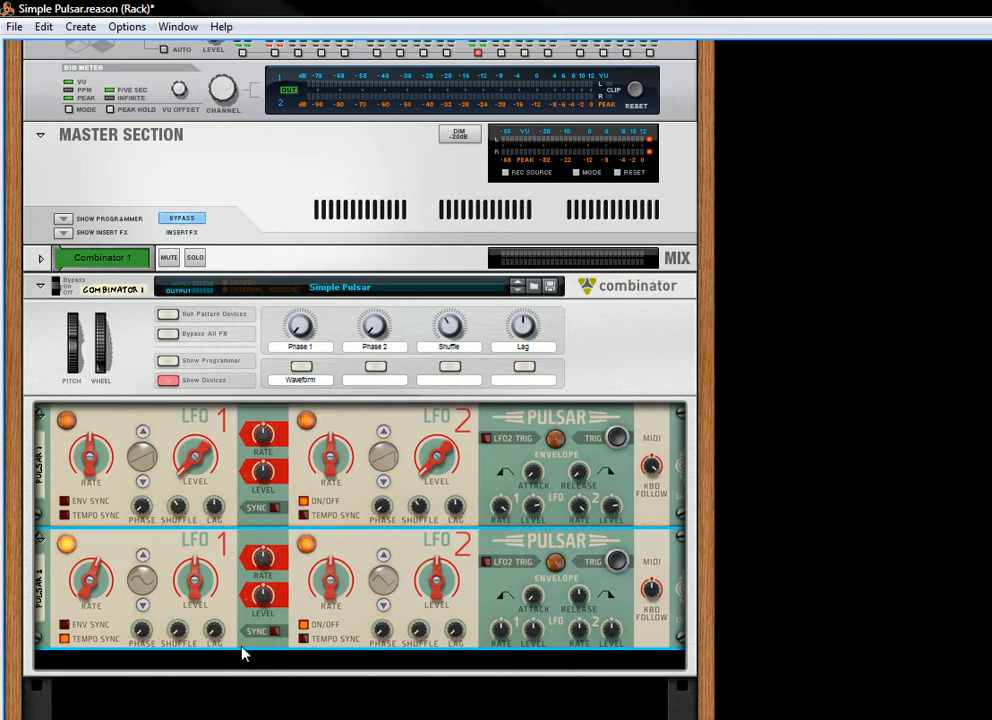
click(275, 631)
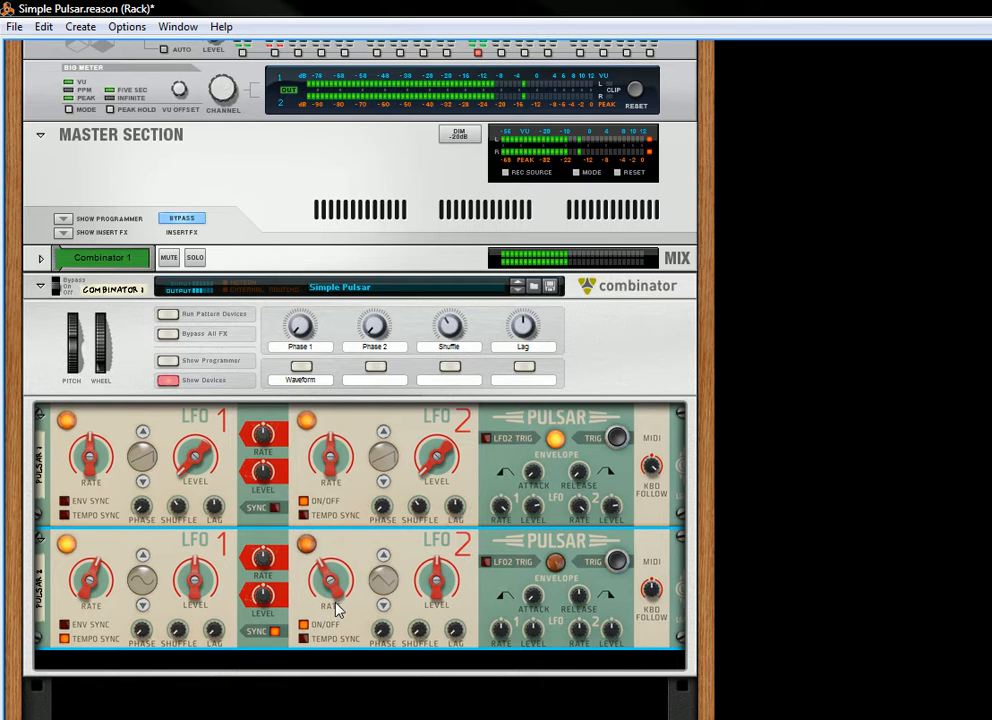
mouse_move(335, 600)
mouse_down()
mouse_move(340, 620)
mouse_move(332, 602)
mouse_up()
drag(259, 593, 293, 495)
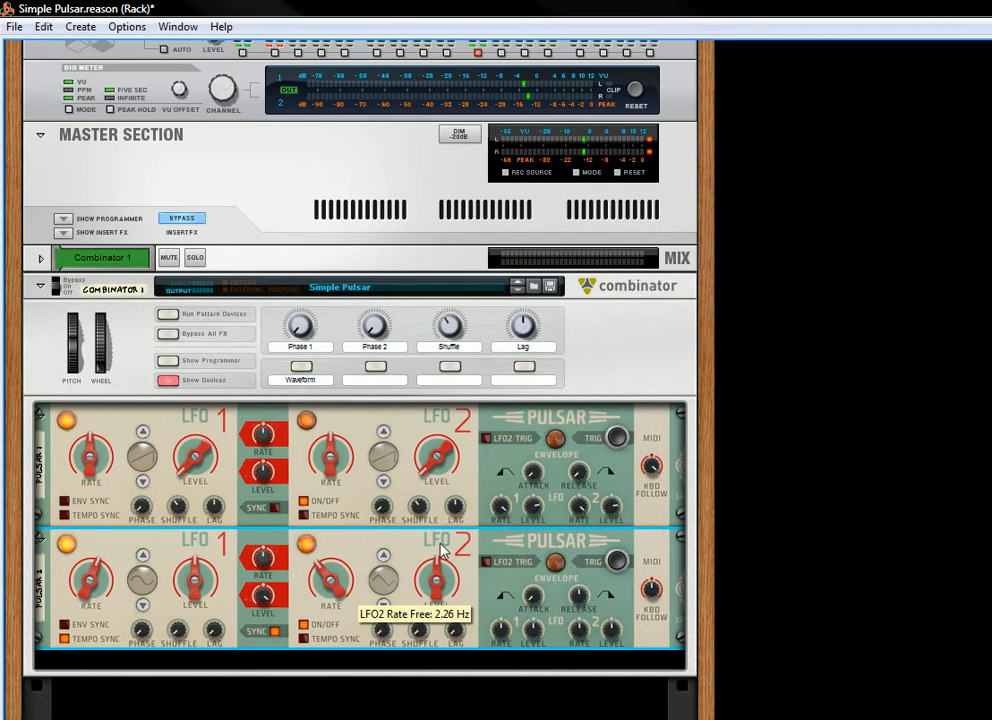
Step: Delete the second Pulsar from the Combinator
right_click(348, 622)
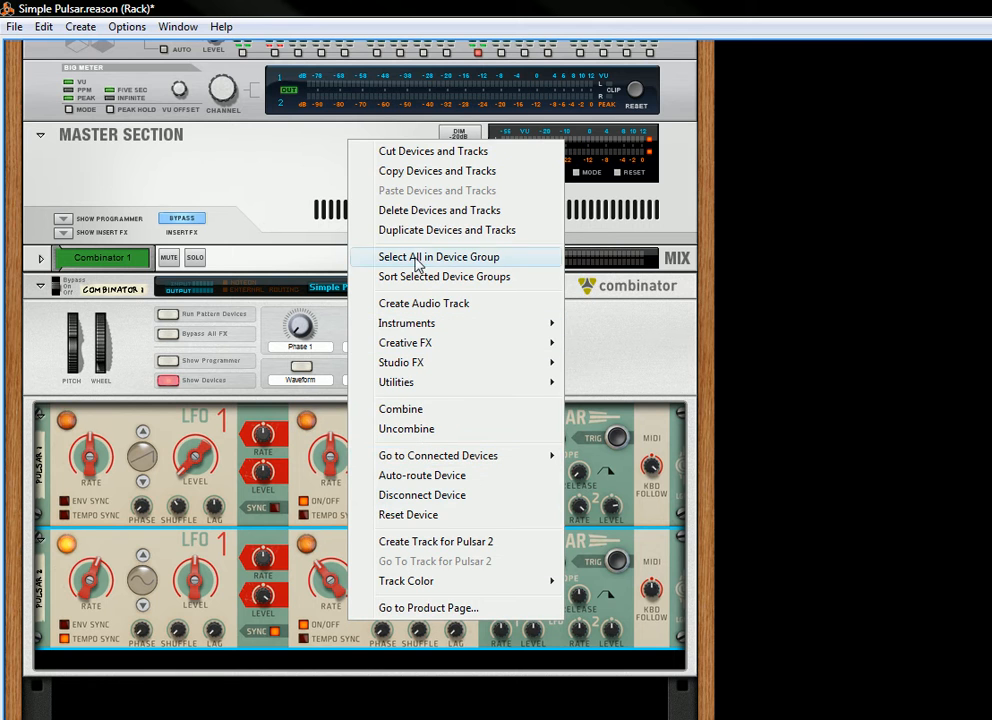
click(428, 211)
click(655, 436)
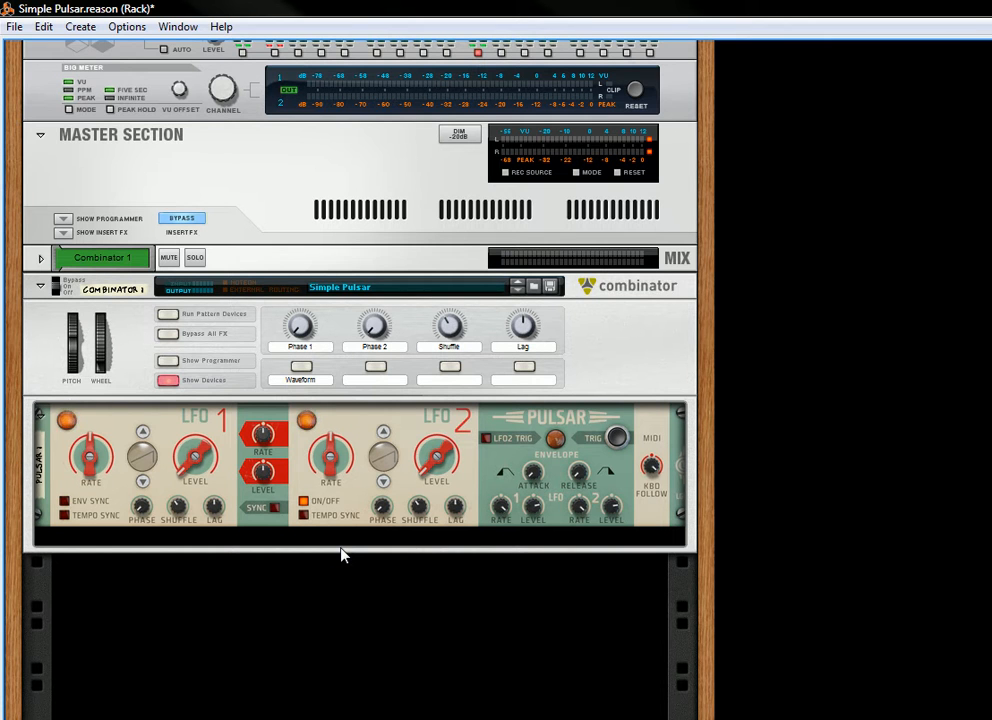
Step: Reset the LFO 2 and LFO 1 Level knobs on the remaining Pulsar to their defaults
click(536, 484)
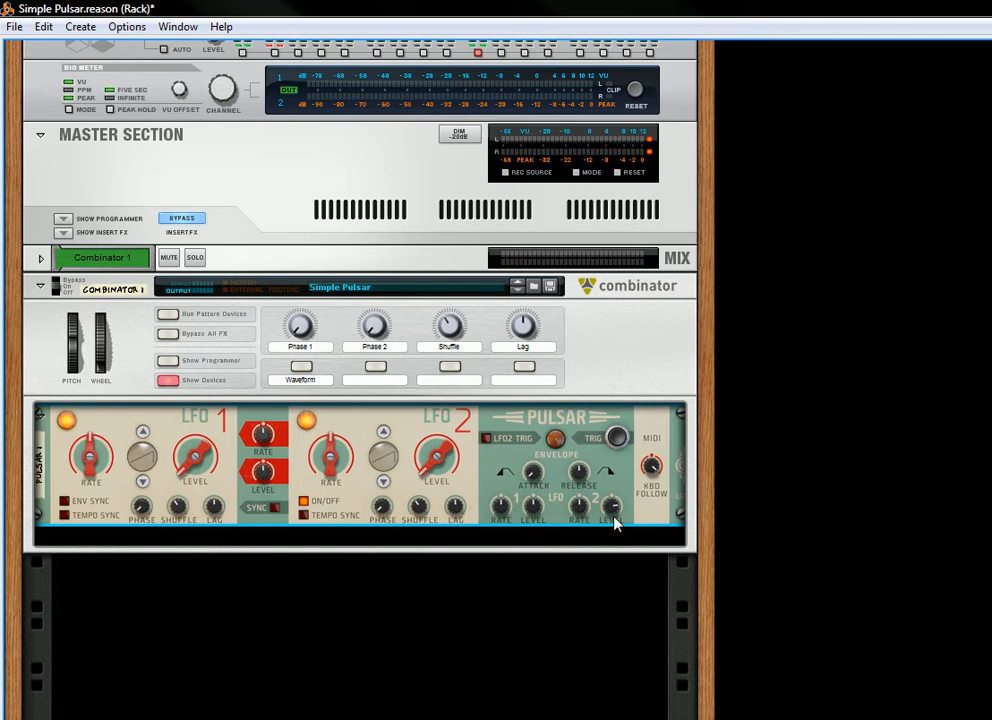
ctrl+click(444, 470)
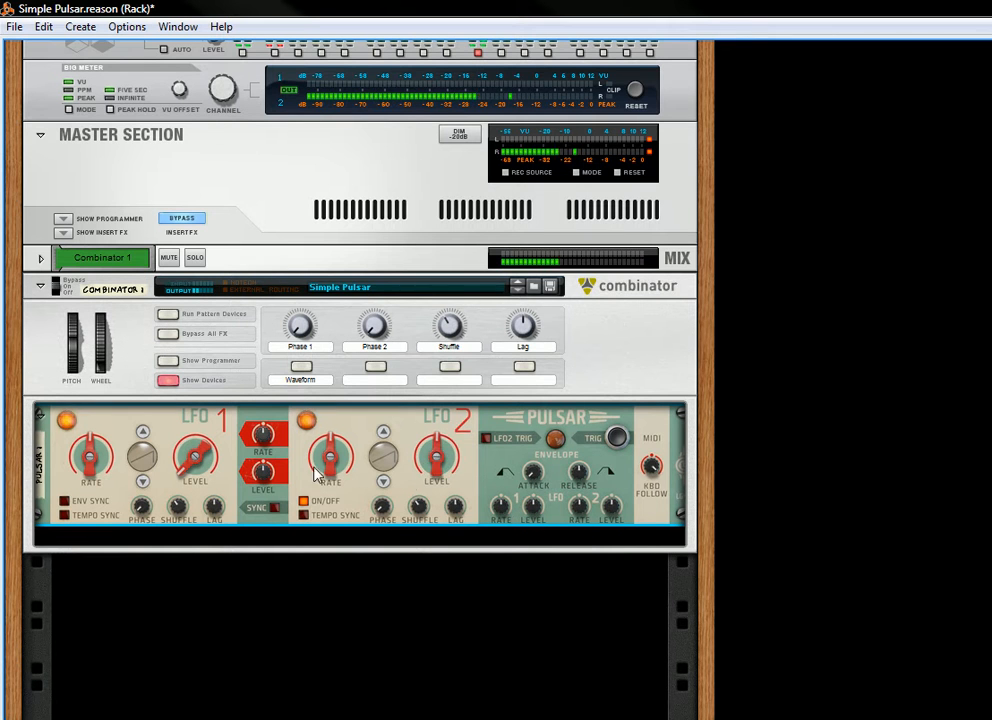
ctrl+click(195, 459)
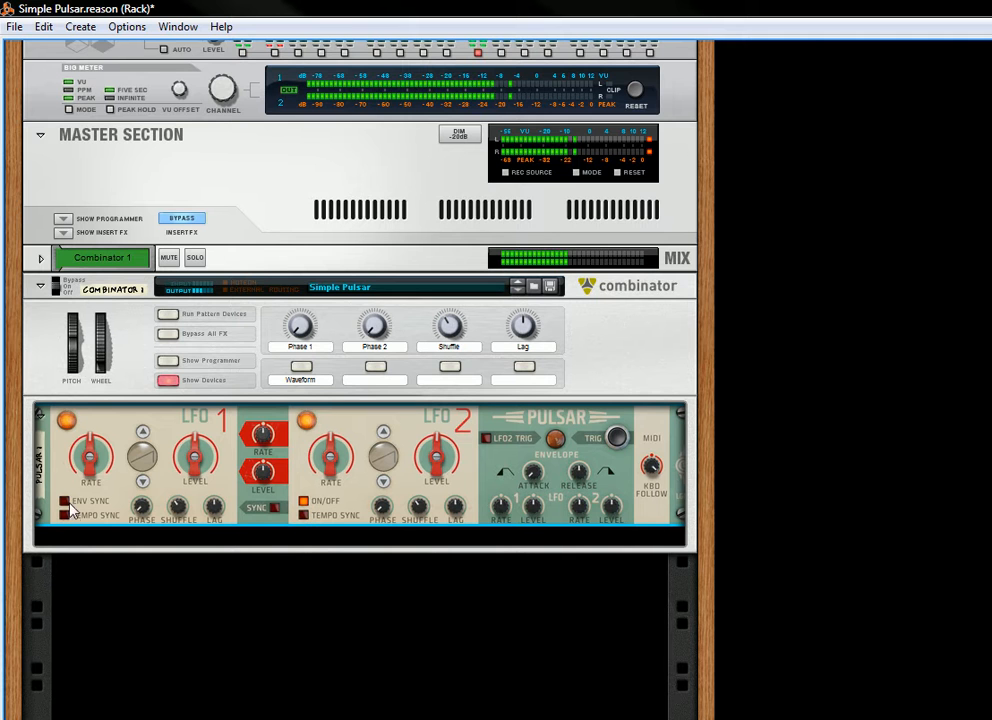
Step: Flip to the back of the rack and add a Thor synthesizer below the Pulsar inside the Combinator
key(Tab)
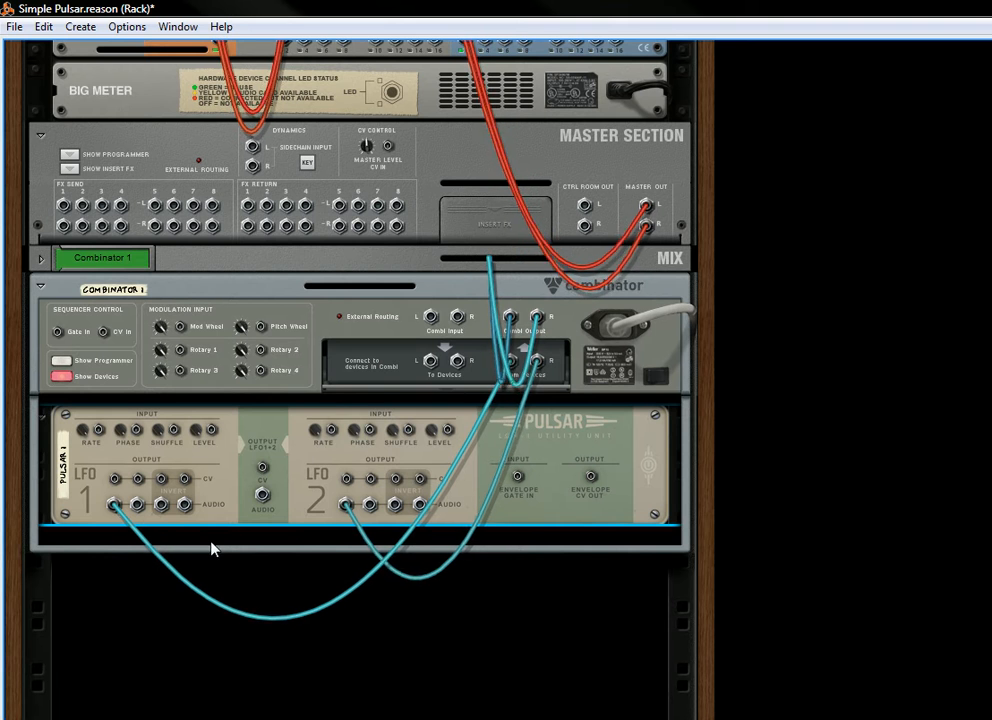
right_click(223, 544)
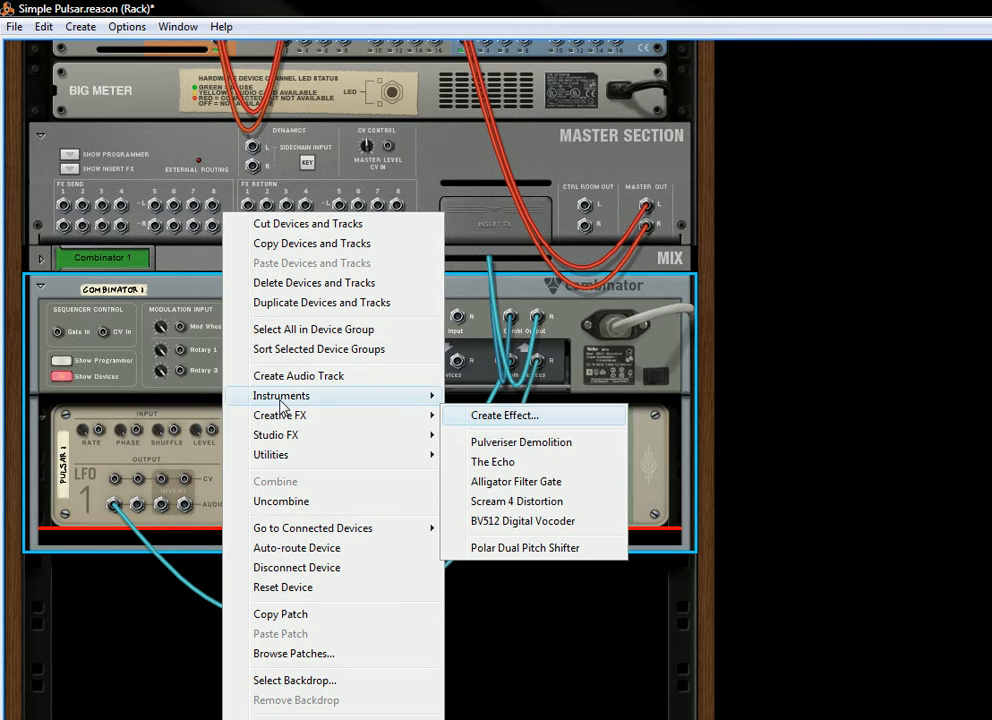
mouse_move(420, 396)
click(525, 469)
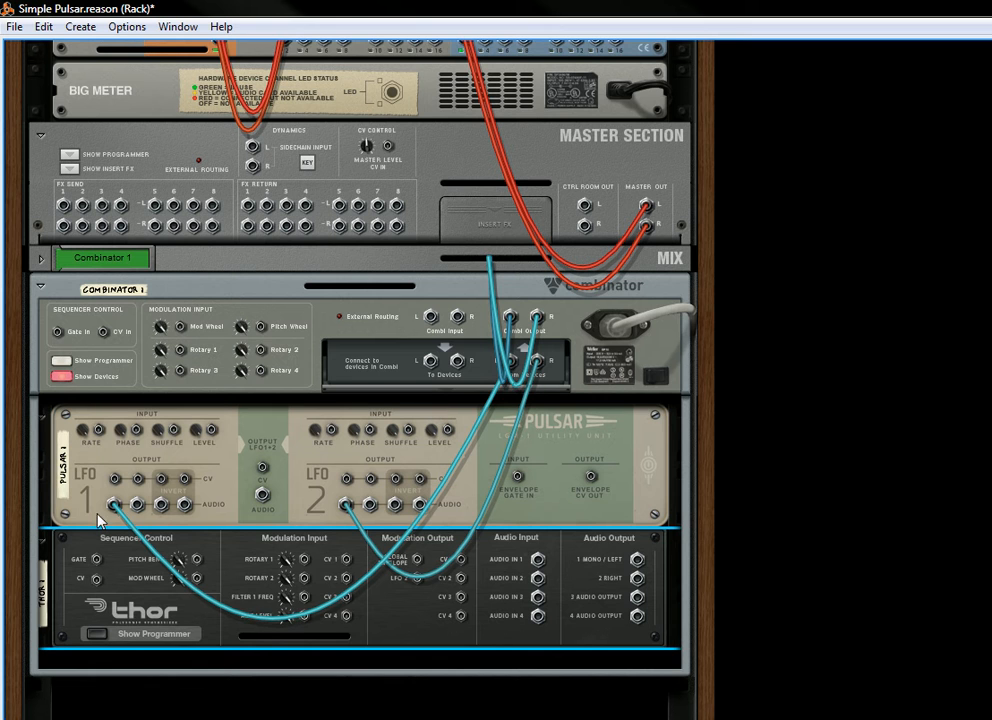
Step: Move the Combinator's From Devices cables to Thor's audio outputs 1 and 2, and connect Pulsar's LFO 1 and 2 audio outputs to Thor's Audio In 1 and 2
mouse_move(117, 508)
mouse_down()
mouse_move(288, 560)
mouse_move(510, 430)
mouse_move(387, 631)
mouse_move(424, 558)
mouse_move(637, 568)
mouse_up()
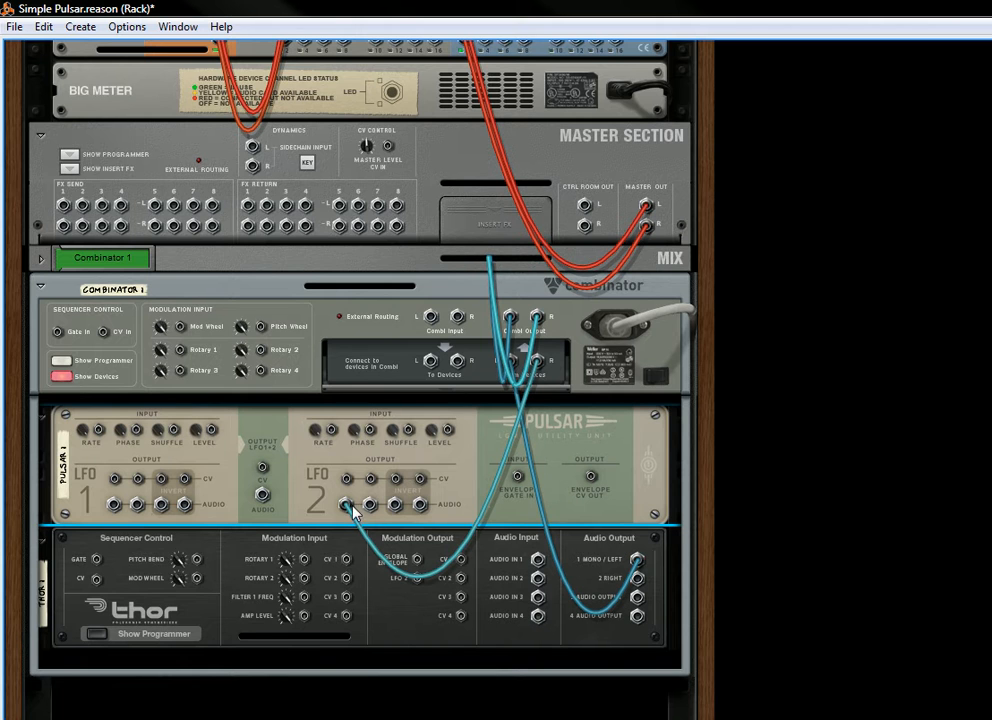
mouse_move(637, 578)
mouse_down()
mouse_move(585, 595)
mouse_move(639, 586)
mouse_up()
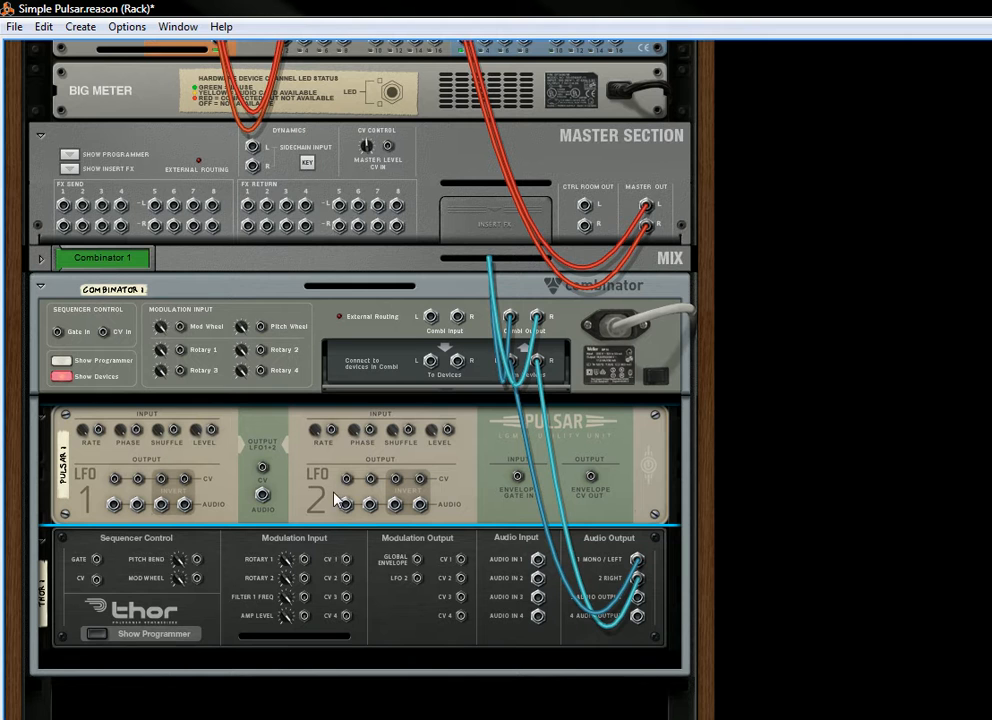
drag(113, 505, 538, 561)
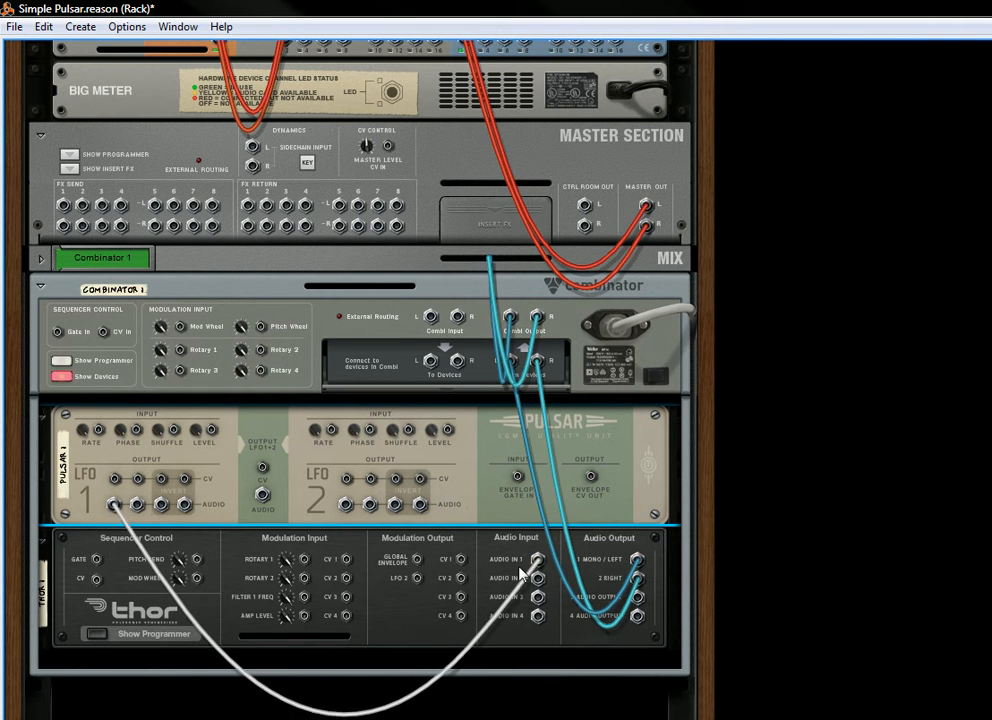
drag(349, 507, 539, 579)
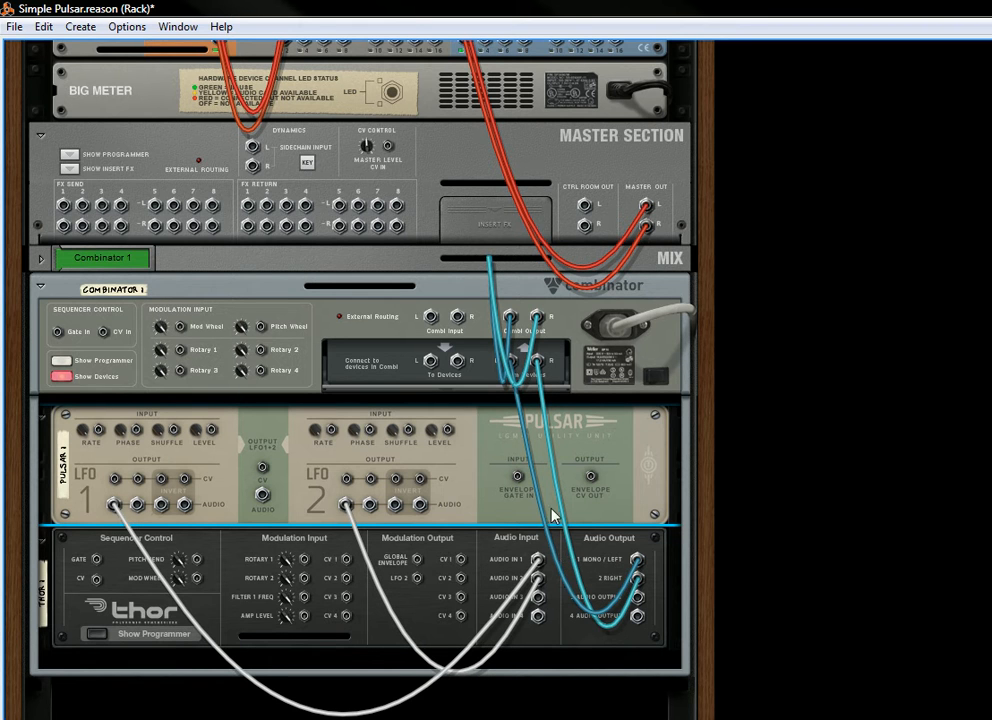
Step: In Thor's programmer, turn off Osc 1 and its routing into Filter 1, and set Filter 1 to Bypass
key(Tab)
click(136, 637)
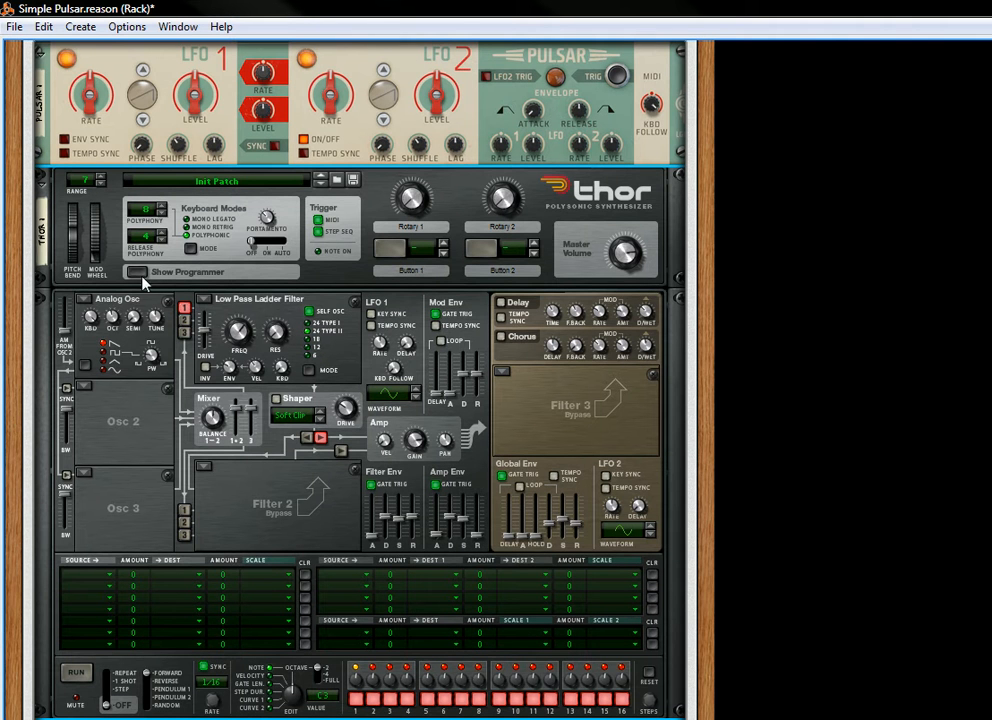
click(82, 299)
click(135, 437)
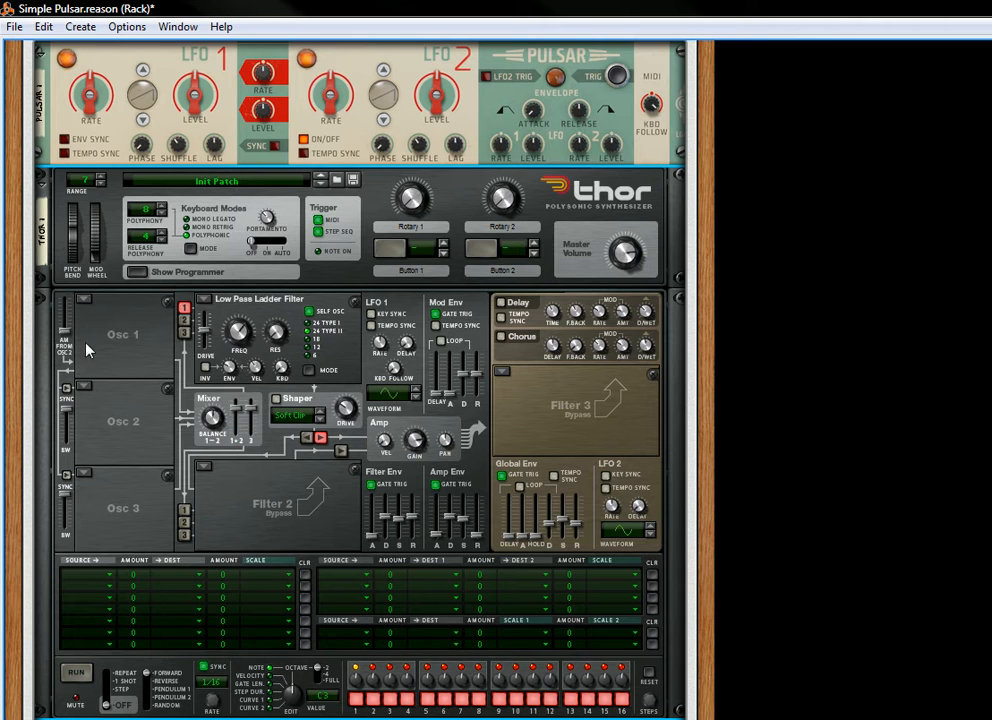
click(204, 299)
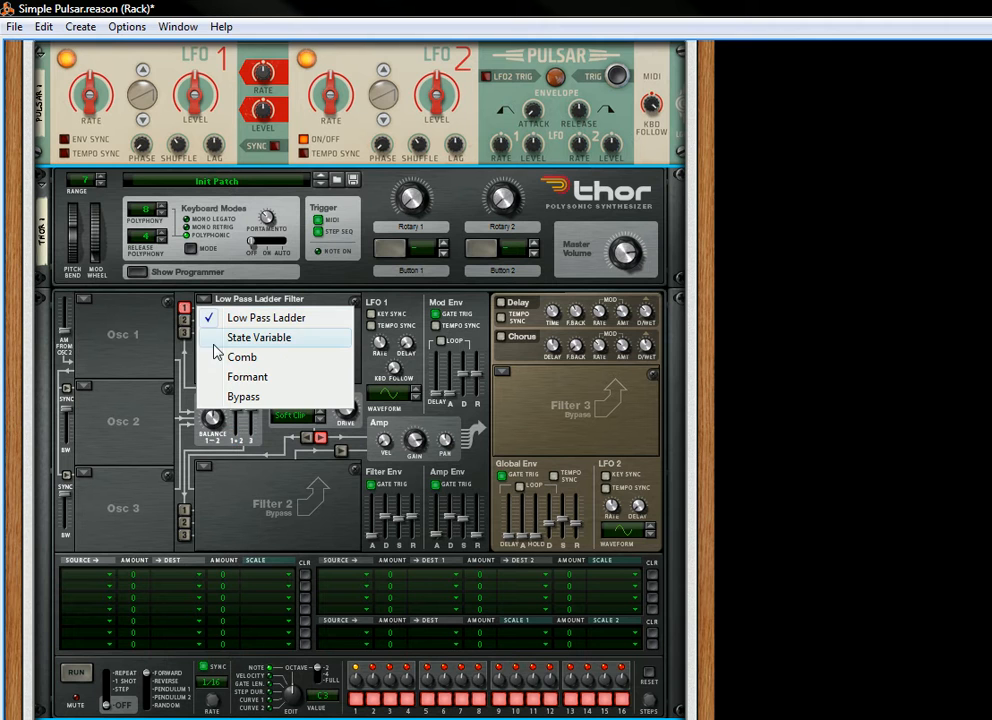
click(245, 397)
click(184, 308)
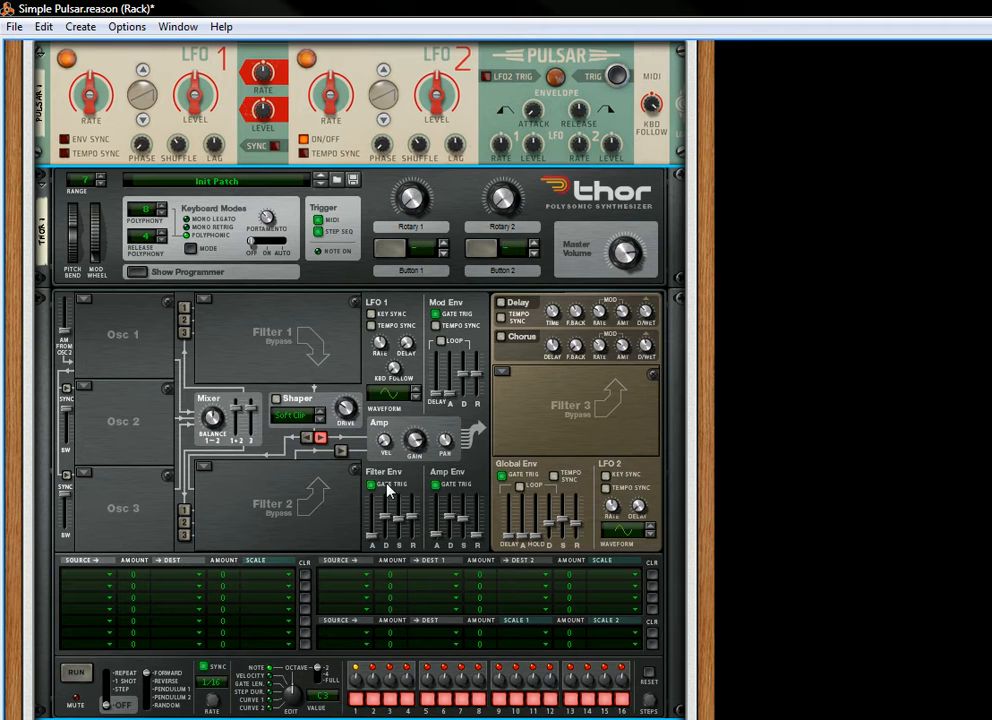
Step: Turn off Gate Trig on Thor's Mod and Global envelopes and lower their raised sliders to minimum
click(435, 317)
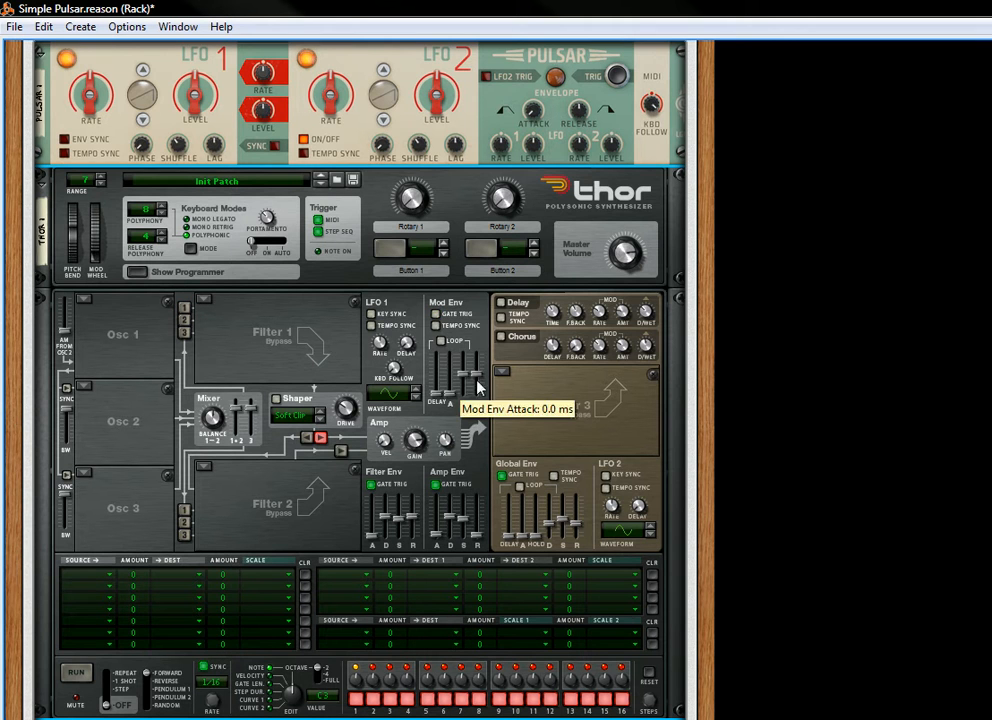
mouse_move(463, 374)
mouse_down()
mouse_move(463, 392)
mouse_move(477, 391)
mouse_up()
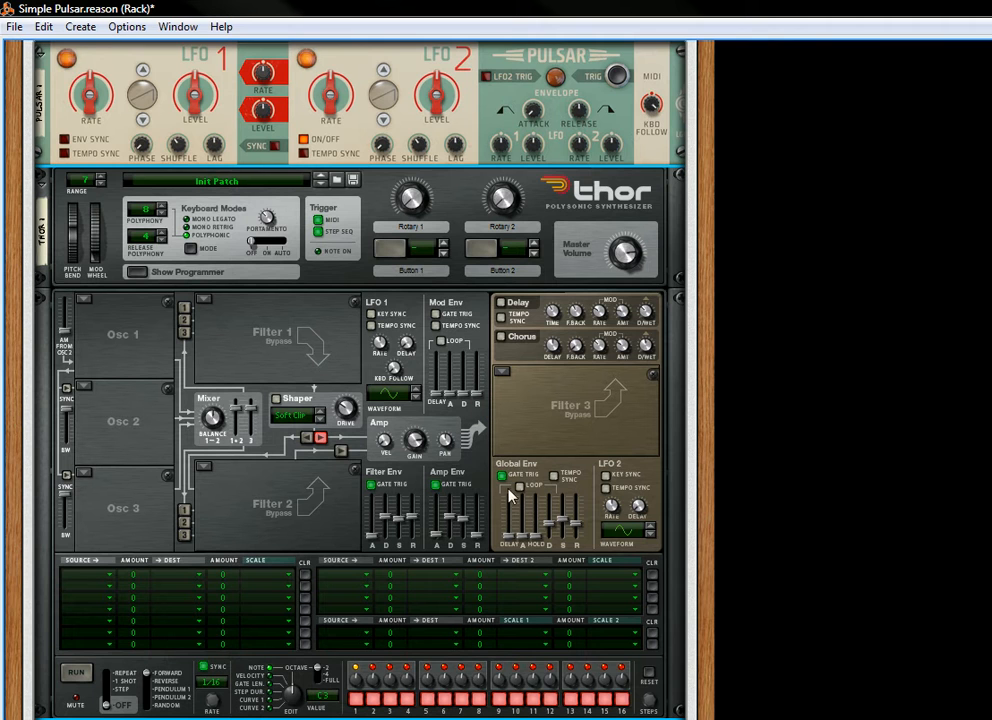
click(503, 477)
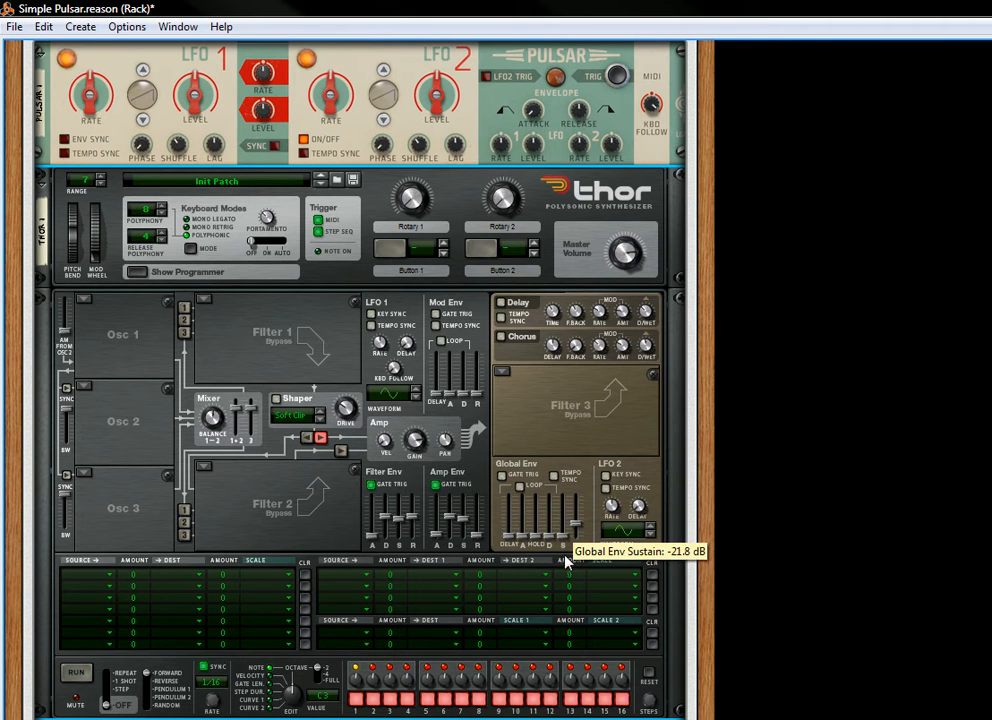
Step: In Thor's modulation matrix, set the first two rows' sources to Audio Input 1 and Audio Input 2, with amounts of 100
click(83, 581)
mouse_move(252, 572)
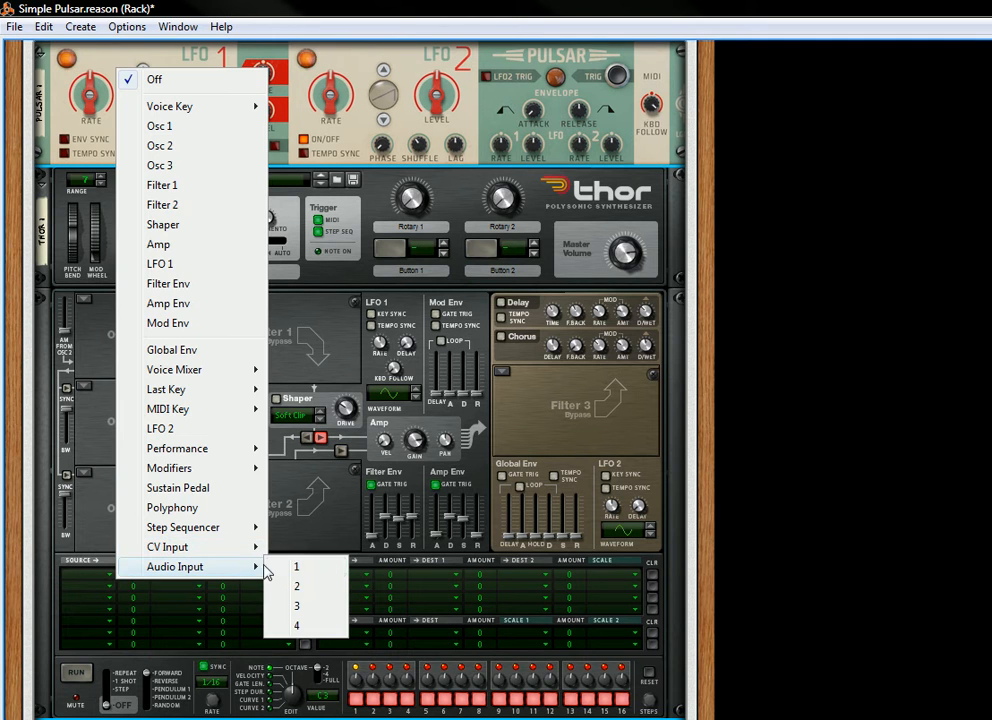
click(300, 568)
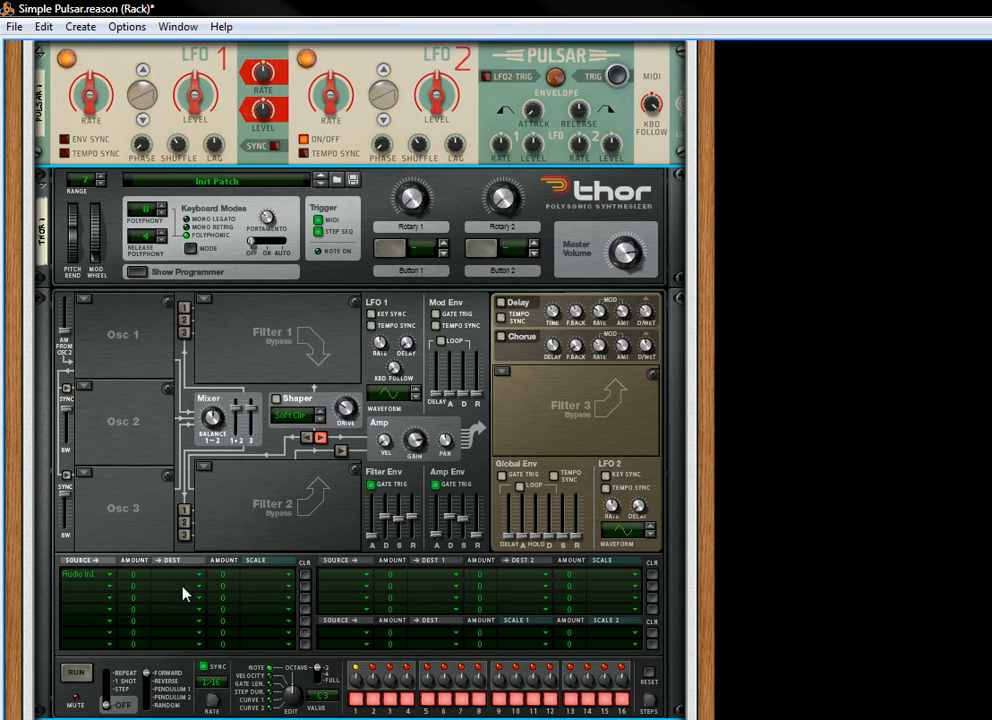
click(89, 595)
mouse_move(200, 585)
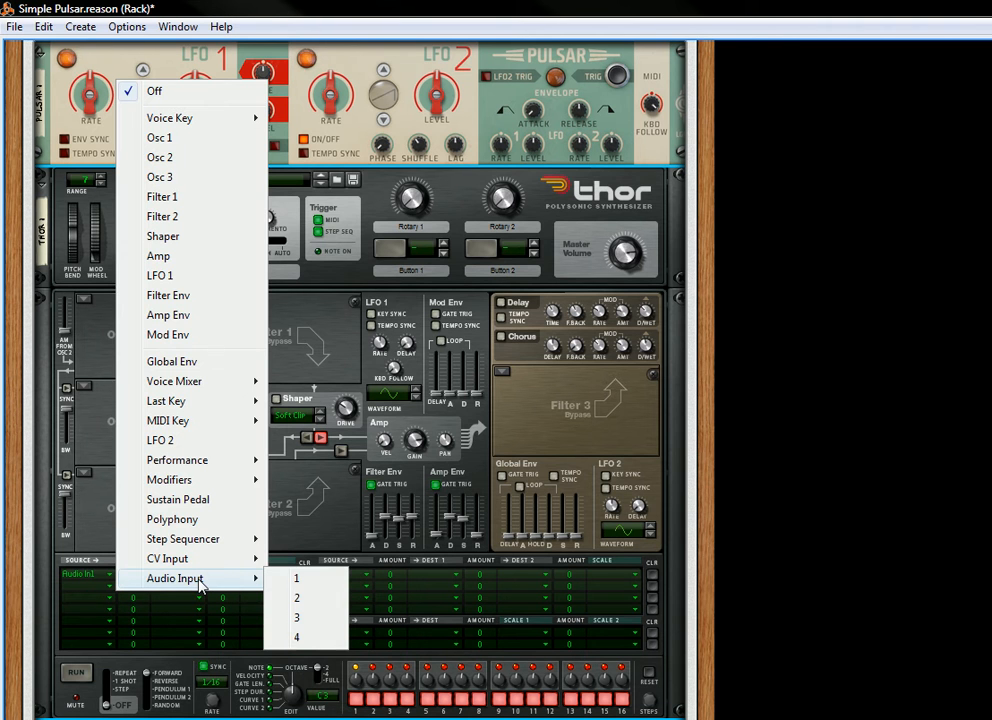
click(320, 600)
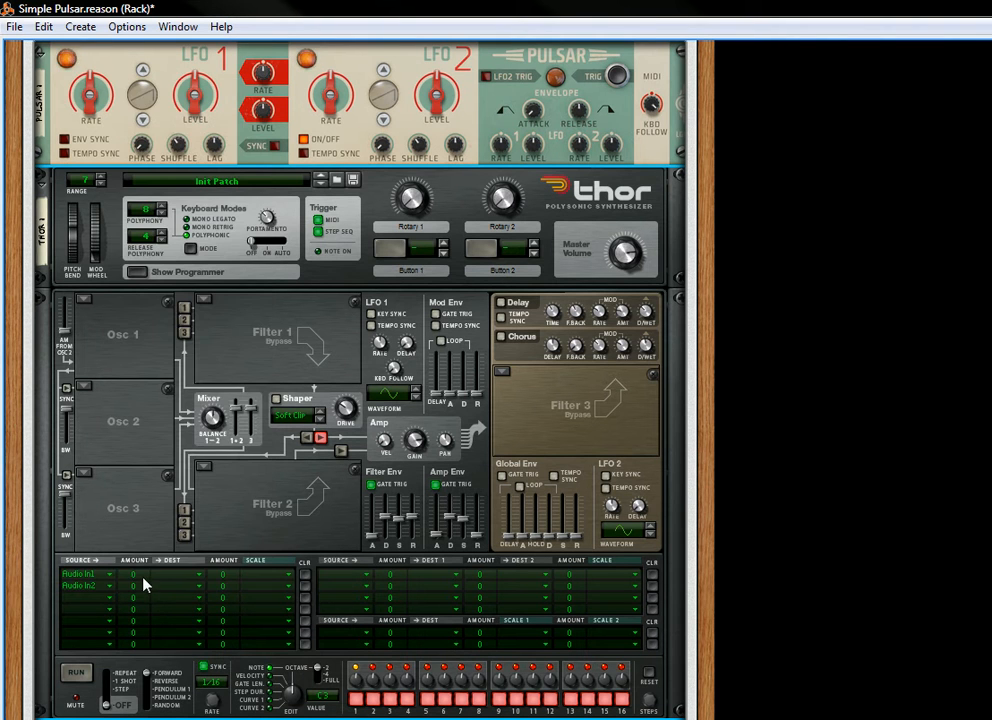
drag(143, 576, 139, 540)
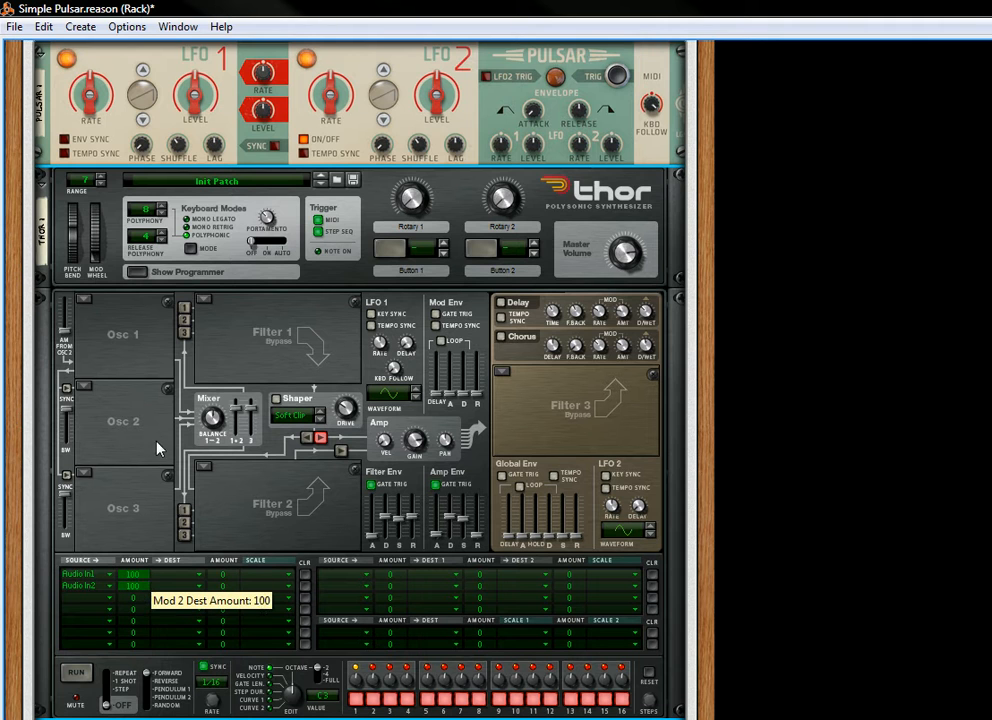
Step: Set the destination of both the Audio In1 and Audio In2 rows to Filter 1's Audio Input
click(176, 578)
mouse_move(257, 229)
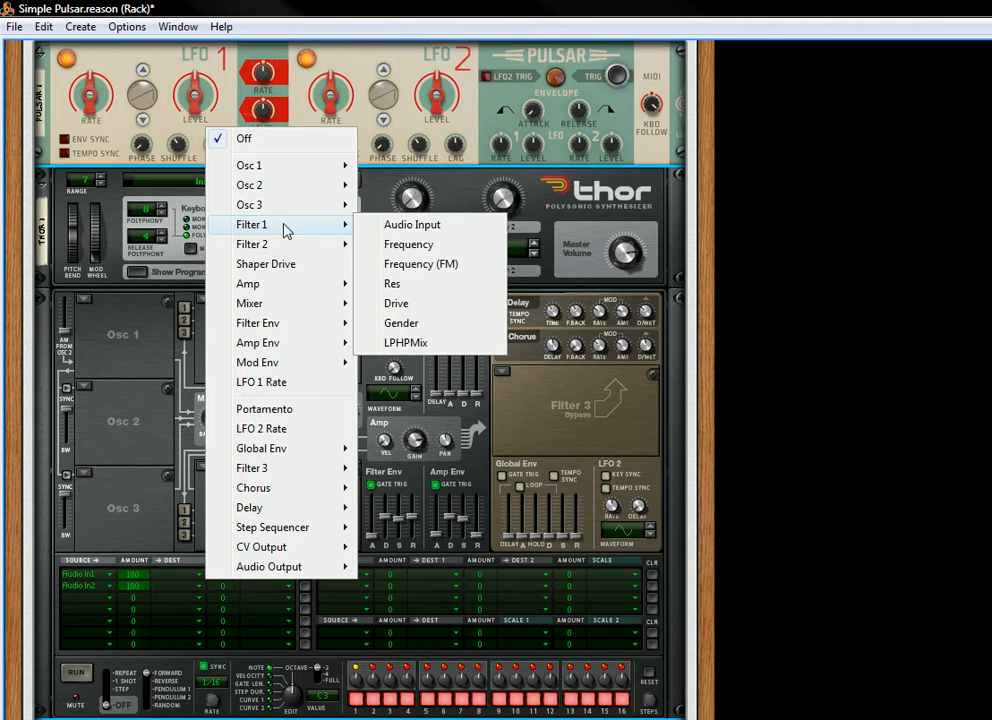
click(413, 233)
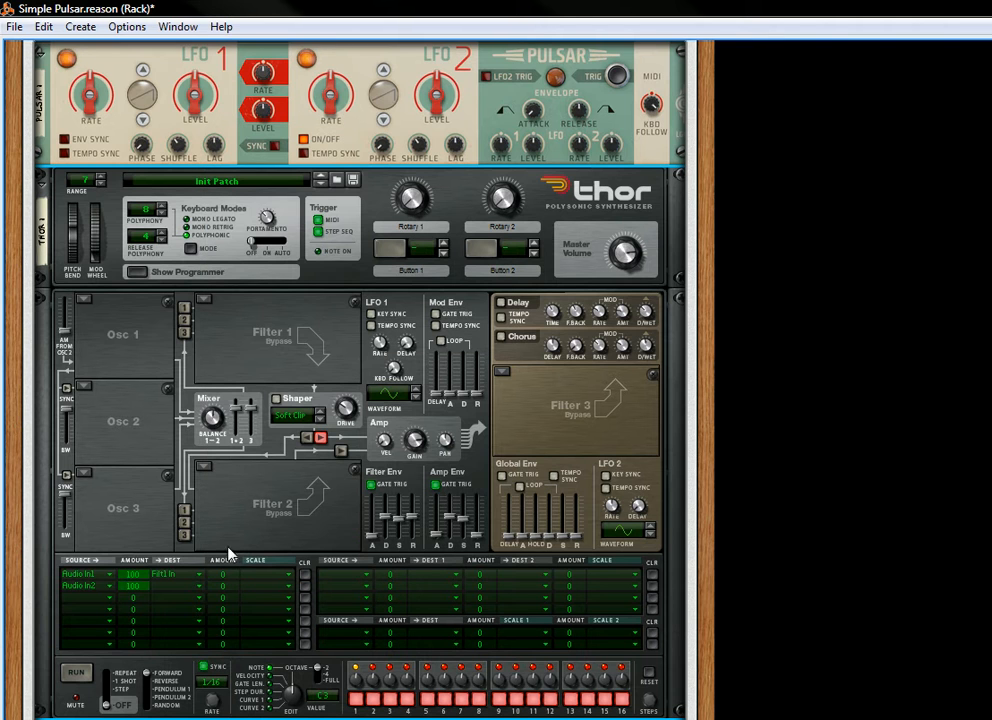
click(168, 589)
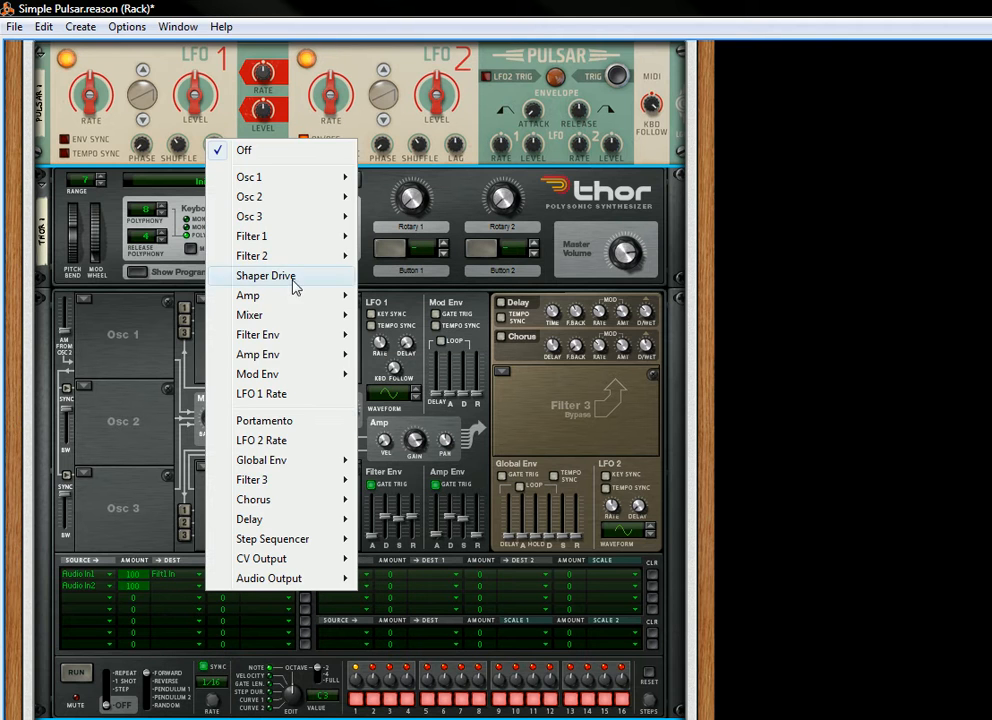
mouse_move(294, 240)
click(380, 238)
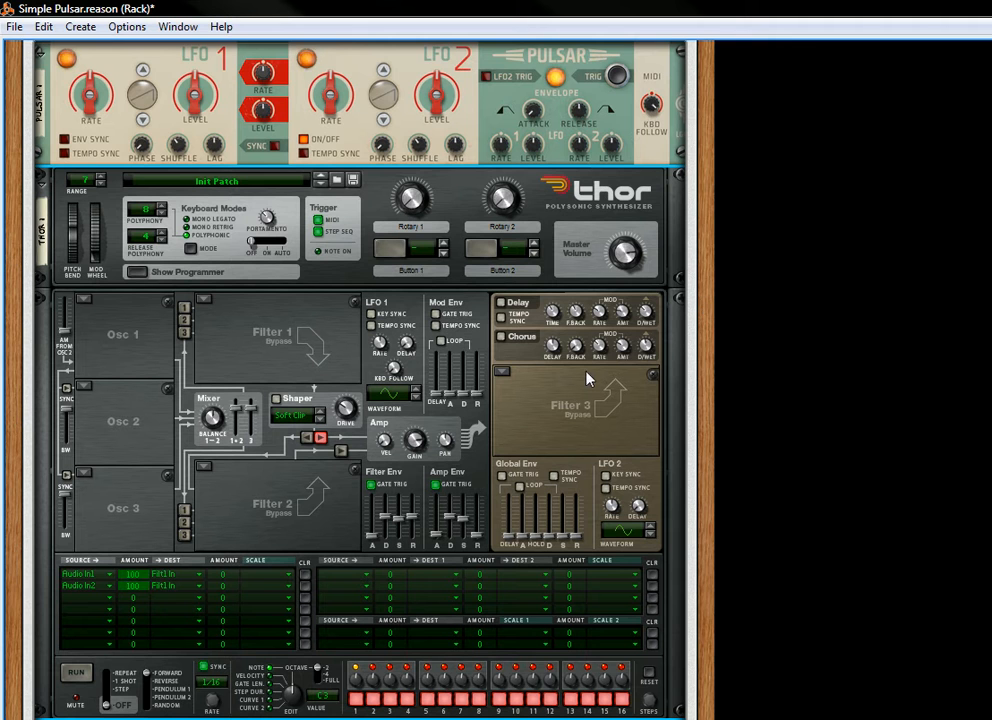
Step: Lower Pulsar's LFO 2 free rate to about 1.05 kHz and set LFO 1's rate knob to match
scroll(691, 353, up, 1)
scroll(691, 353, up, 5)
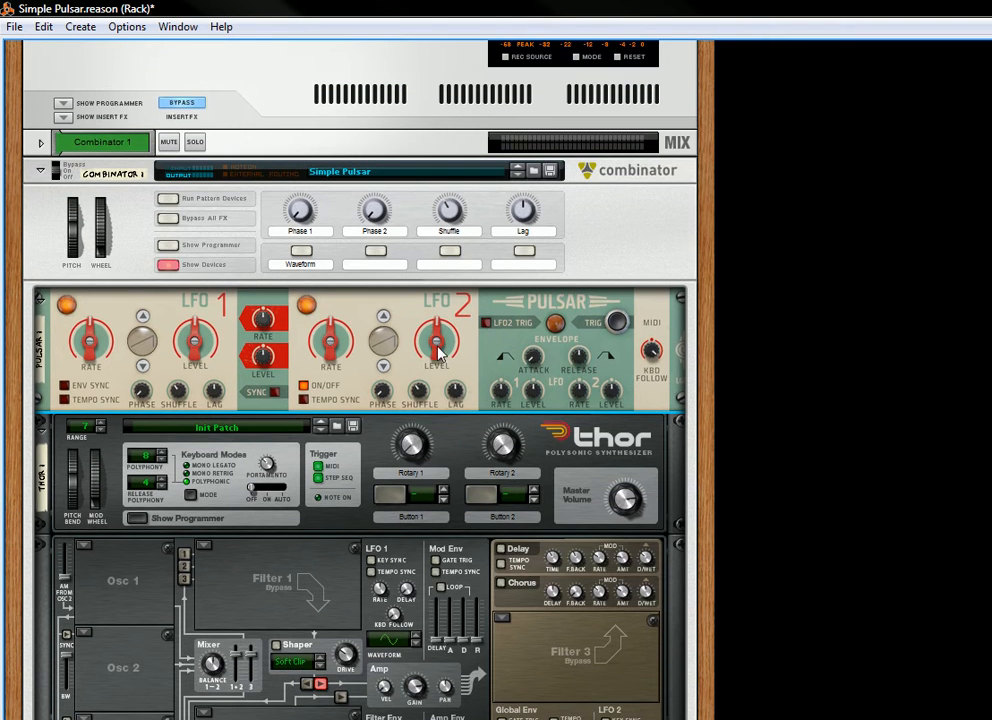
drag(330, 360, 366, 310)
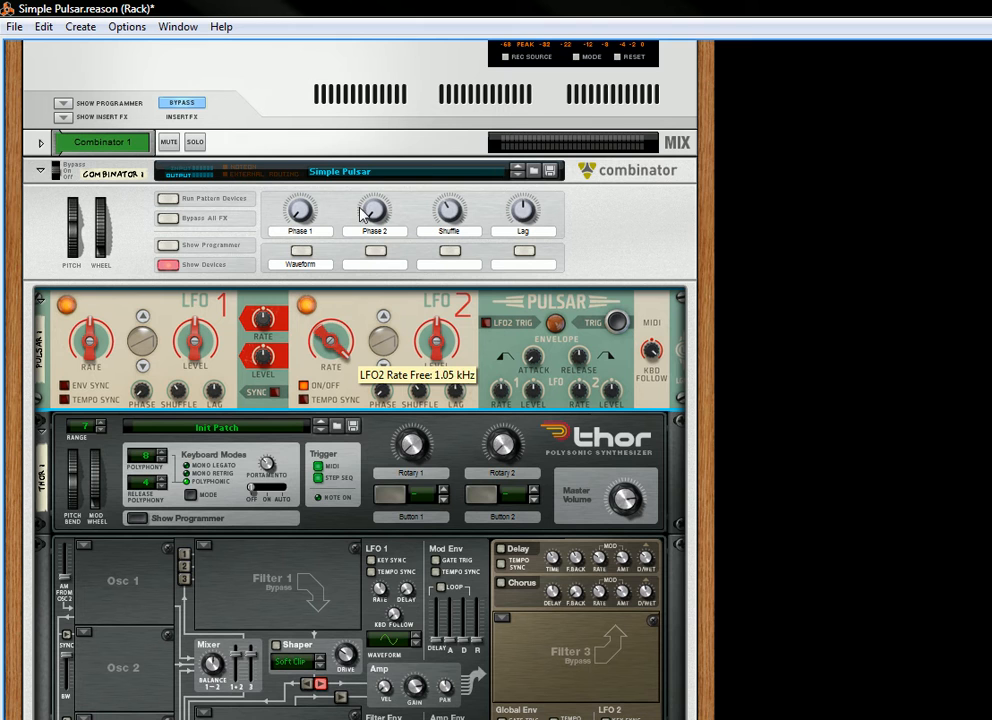
drag(90, 355, 88, 318)
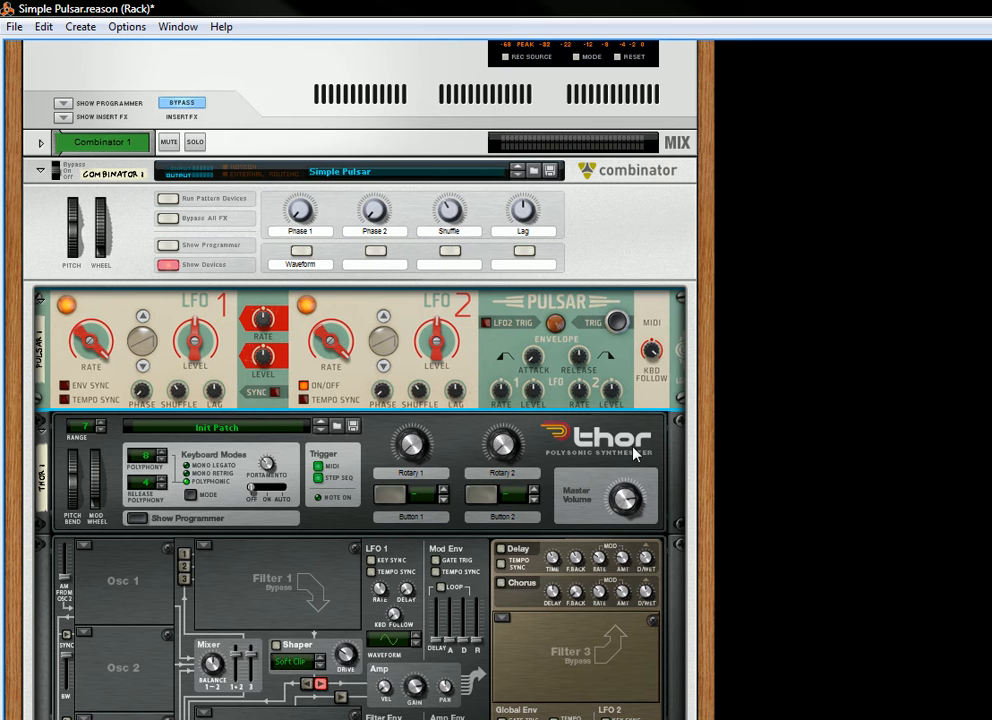
Step: Raise the levels of Pulsar's LFO 1 and LFO 2 above 60% and try out Thor's Amp gain
drag(703, 489, 716, 260)
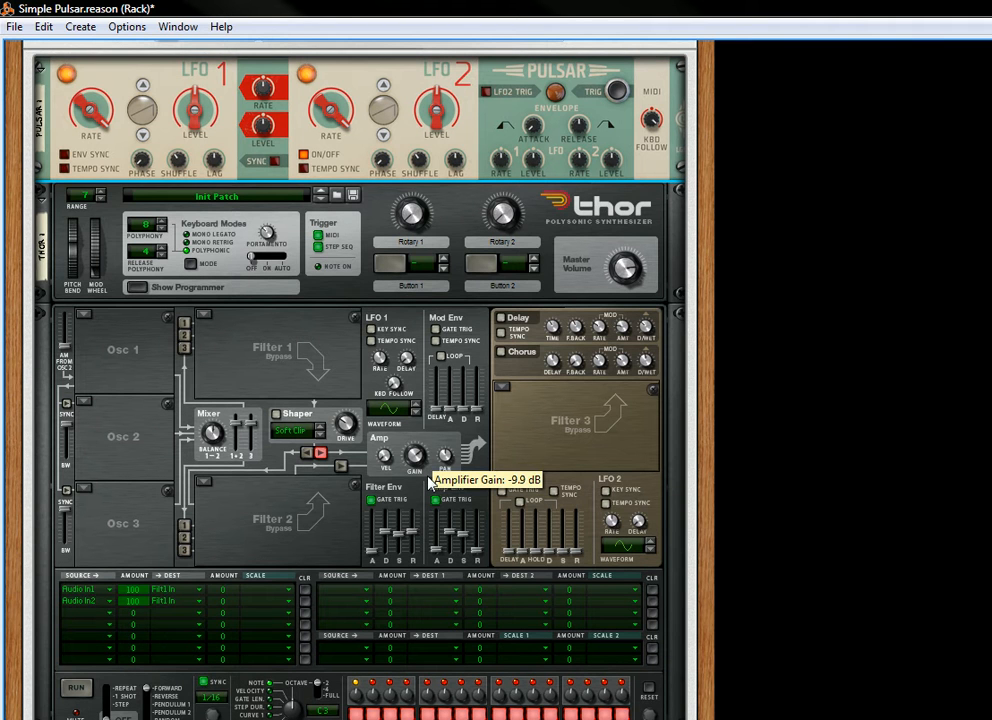
mouse_move(452, 114)
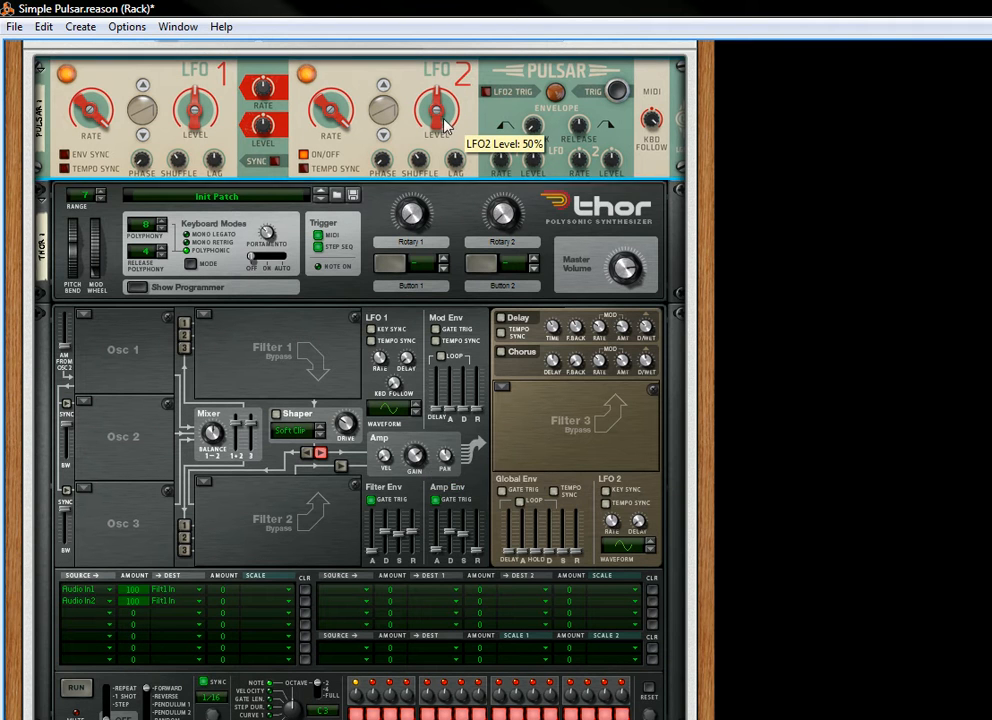
drag(452, 114, 452, 109)
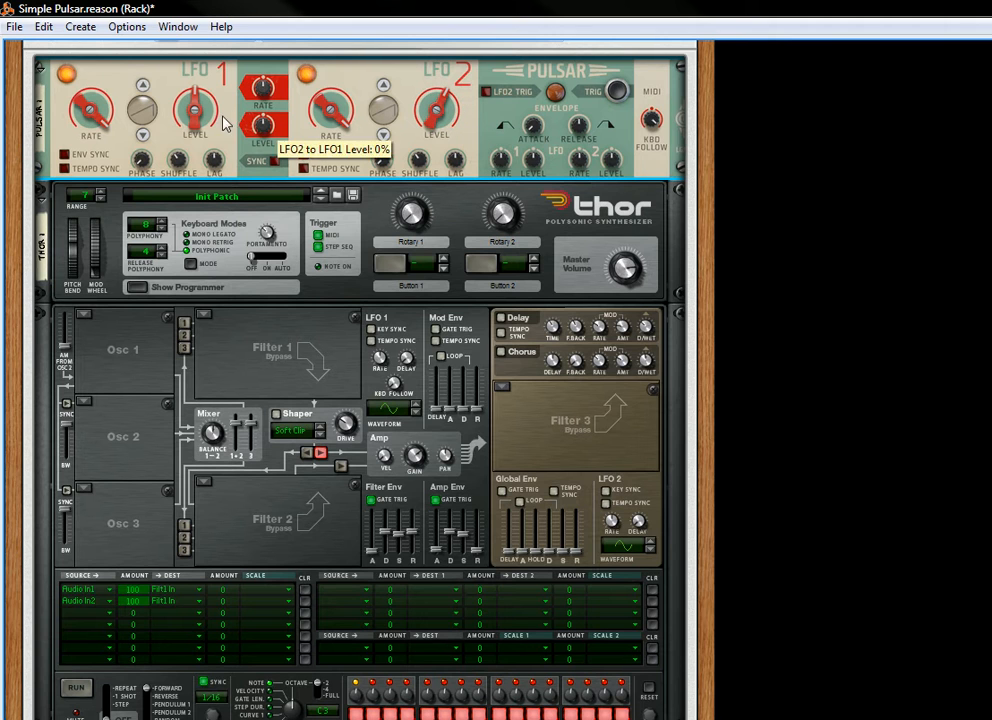
drag(196, 130, 218, 110)
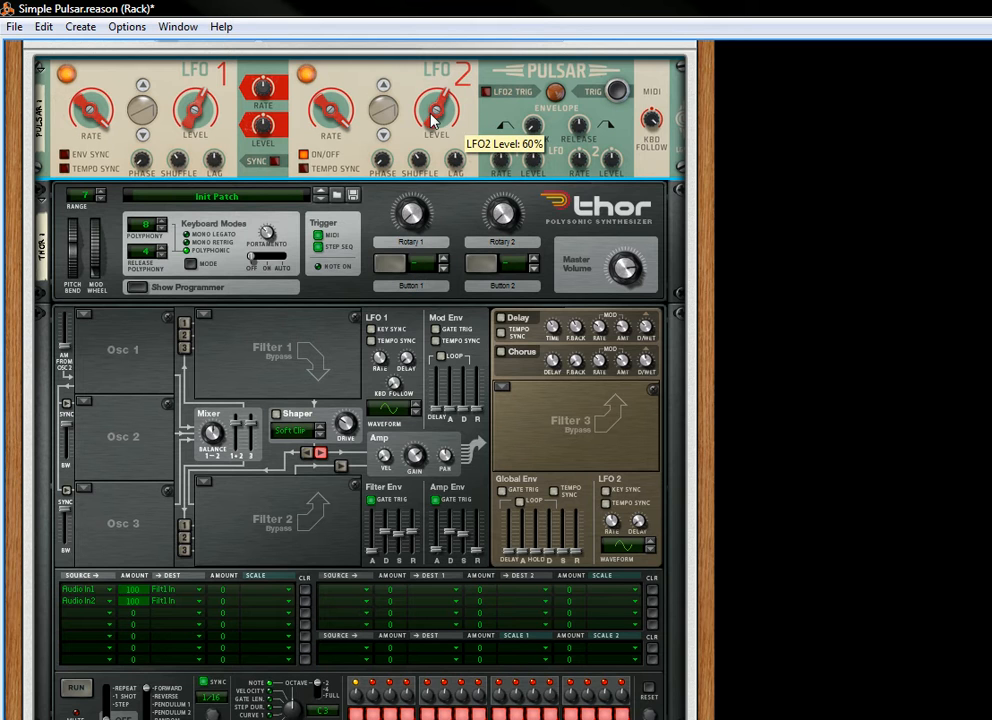
drag(436, 118, 460, 84)
drag(195, 112, 209, 92)
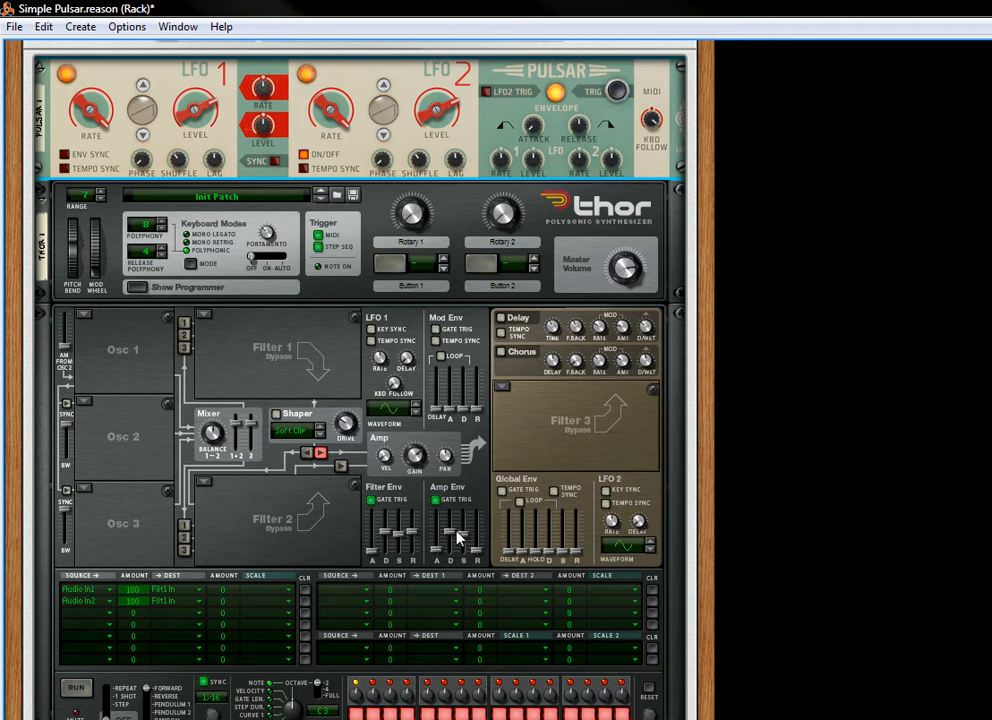
mouse_move(420, 484)
mouse_down()
mouse_move(411, 484)
mouse_move(420, 462)
mouse_move(422, 470)
mouse_up()
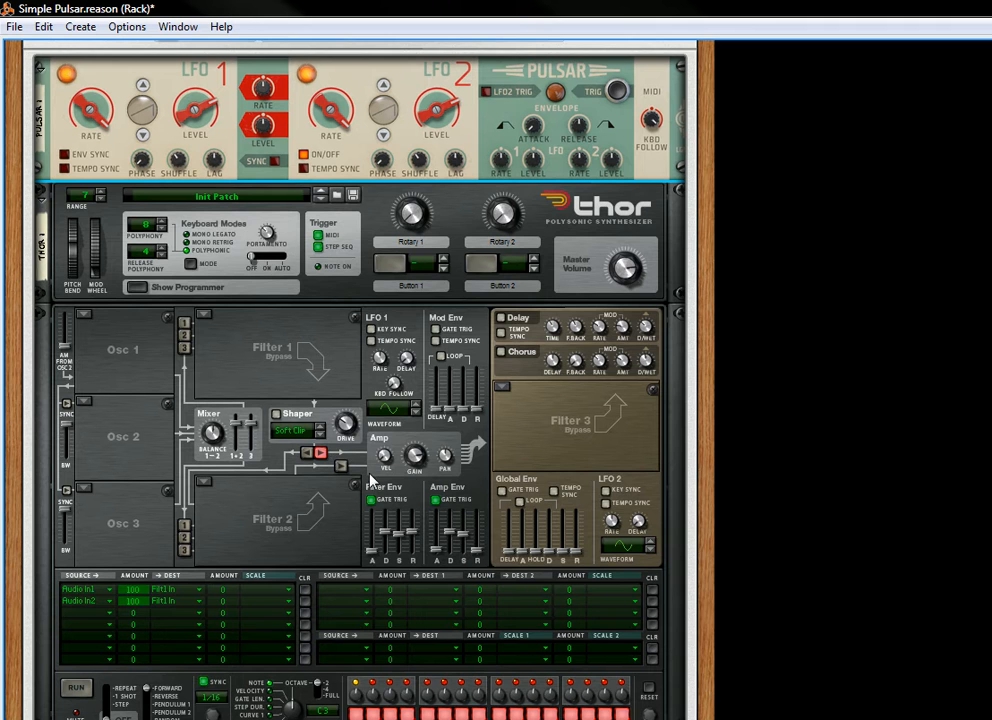
Step: Turn on Thor's Shaper, try out its drive, and set its mode to Sine
click(276, 415)
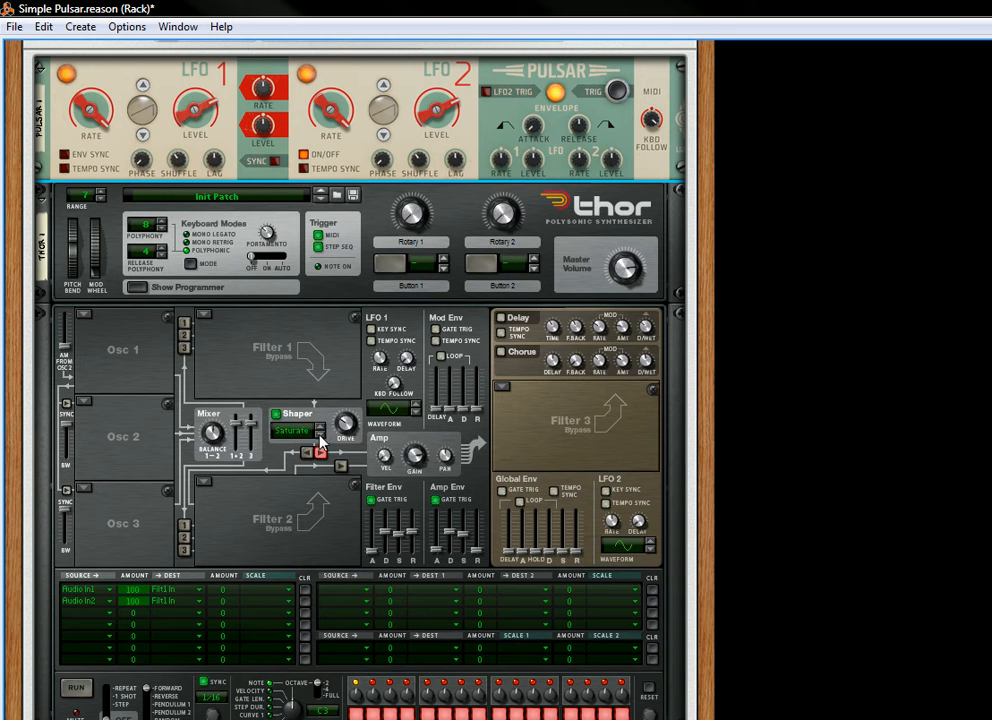
drag(343, 428, 355, 377)
drag(402, 426, 410, 305)
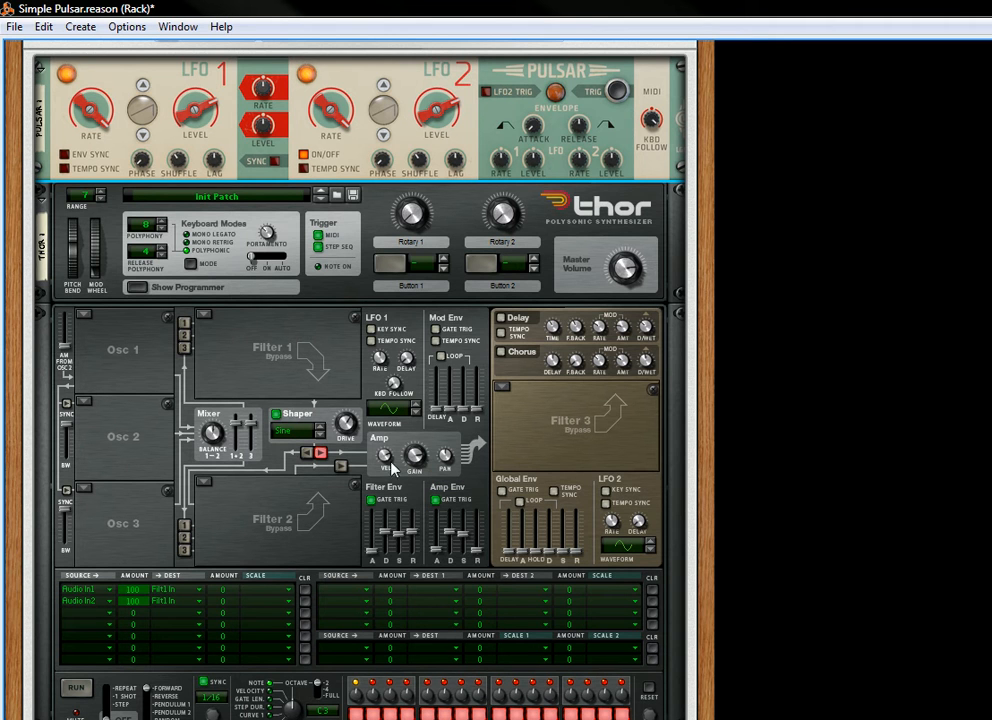
Step: Try the Low Pass Ladder and Comb types in Filter 1, sweep the Comb filter's frequency, and return Filter 1 to Bypass
click(201, 317)
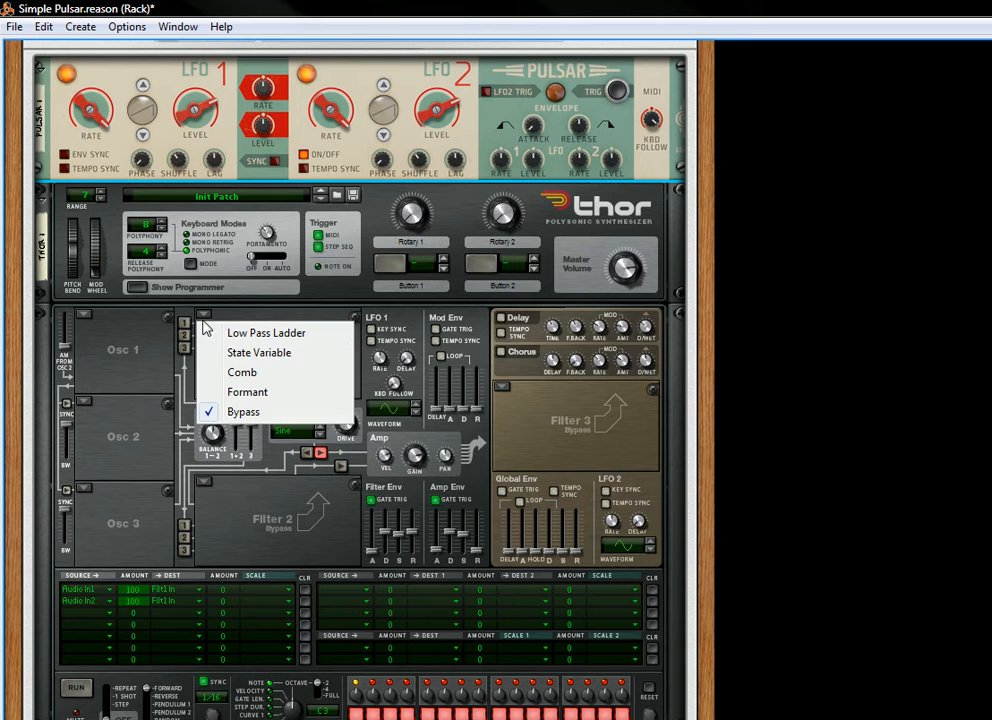
click(262, 336)
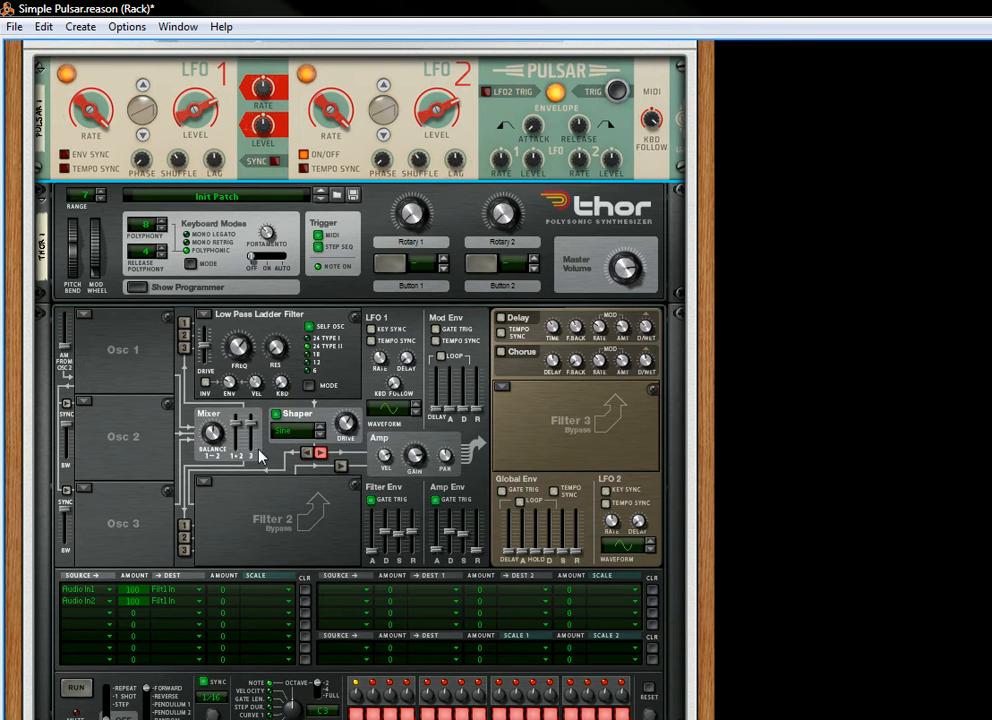
click(204, 318)
click(237, 370)
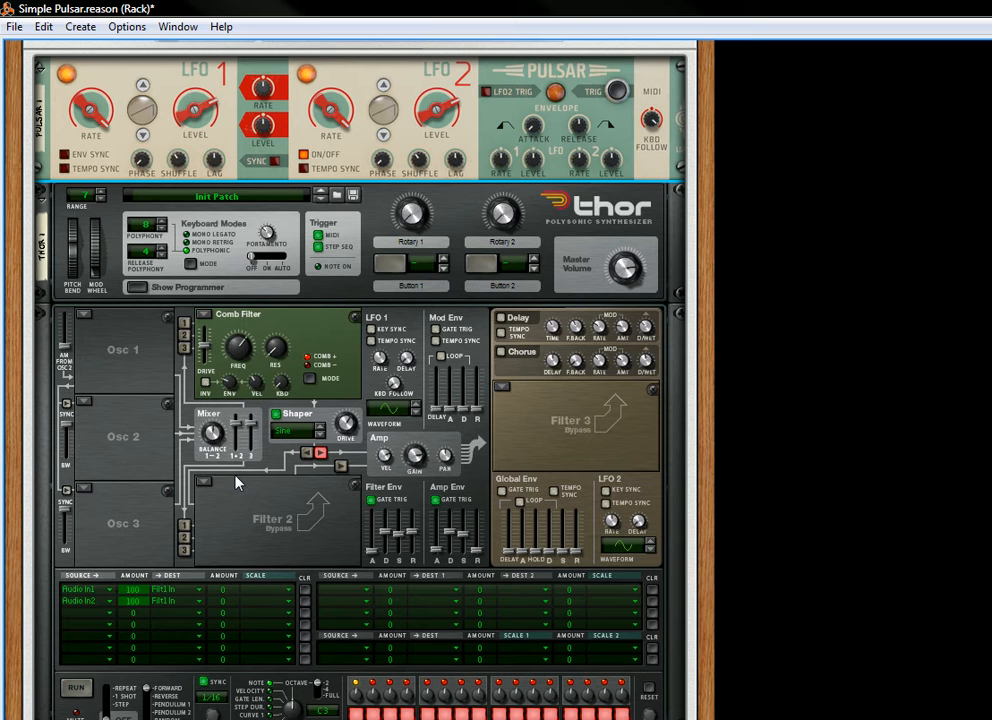
drag(235, 344, 258, 436)
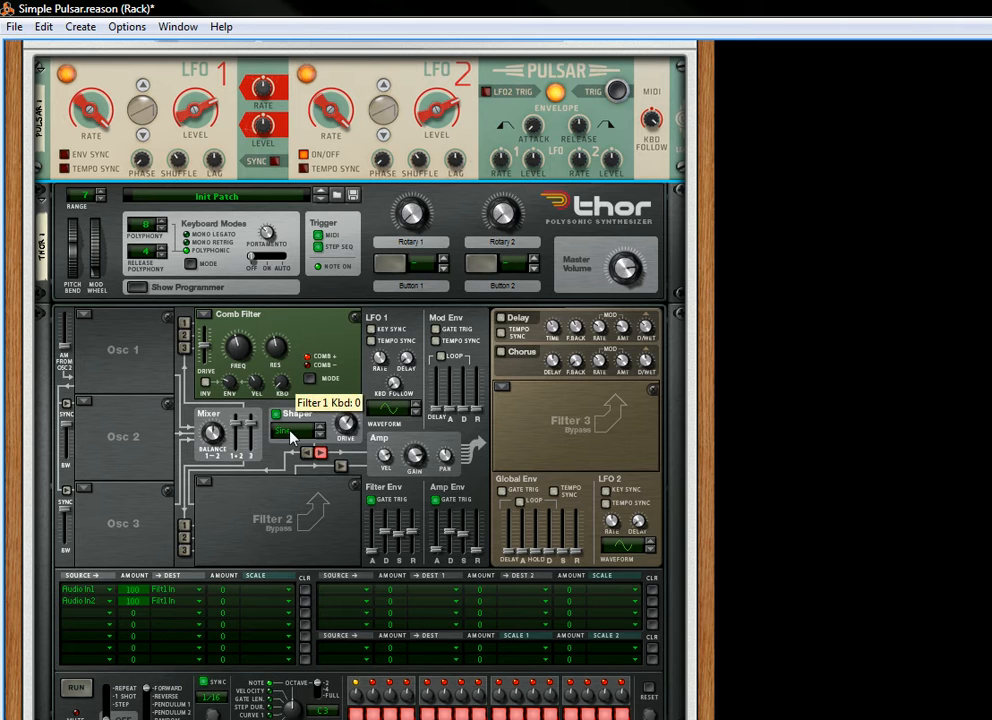
drag(238, 345, 259, 483)
drag(241, 357, 268, 450)
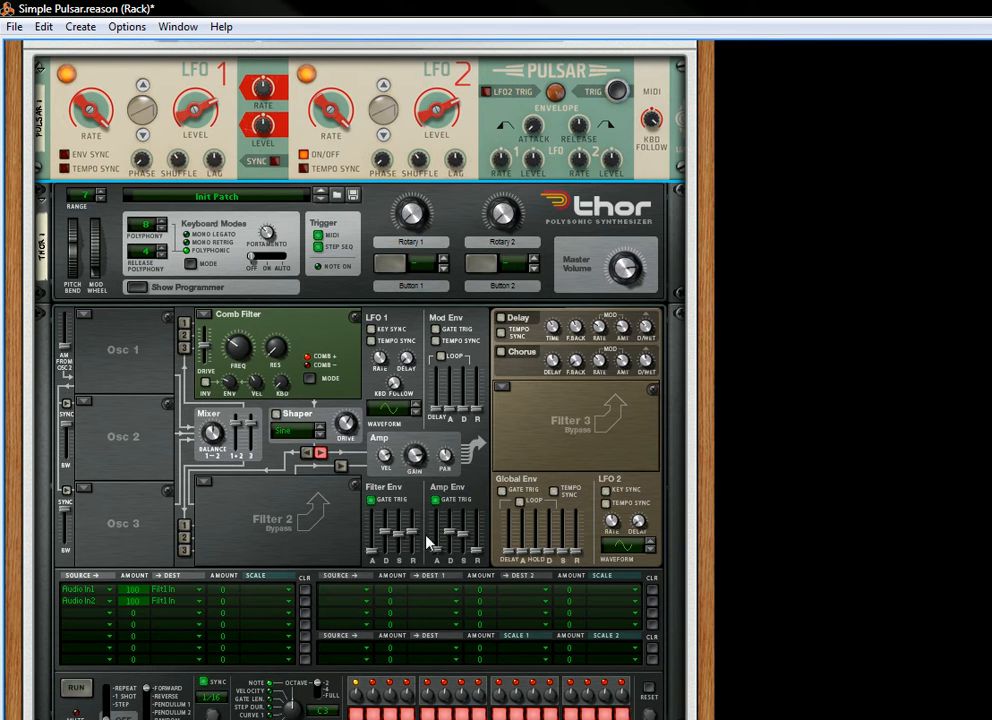
click(204, 315)
click(238, 411)
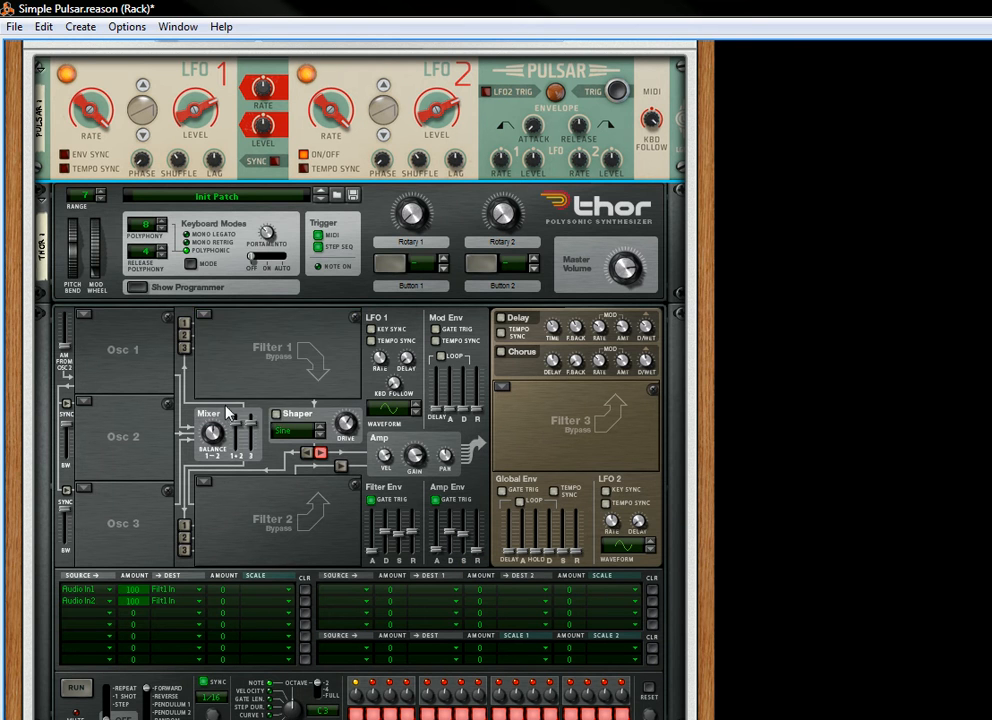
Step: Turn the Shaper back on and shape the Amp Envelope with a long decay, low sustain and moderate release
click(276, 413)
drag(446, 540, 466, 557)
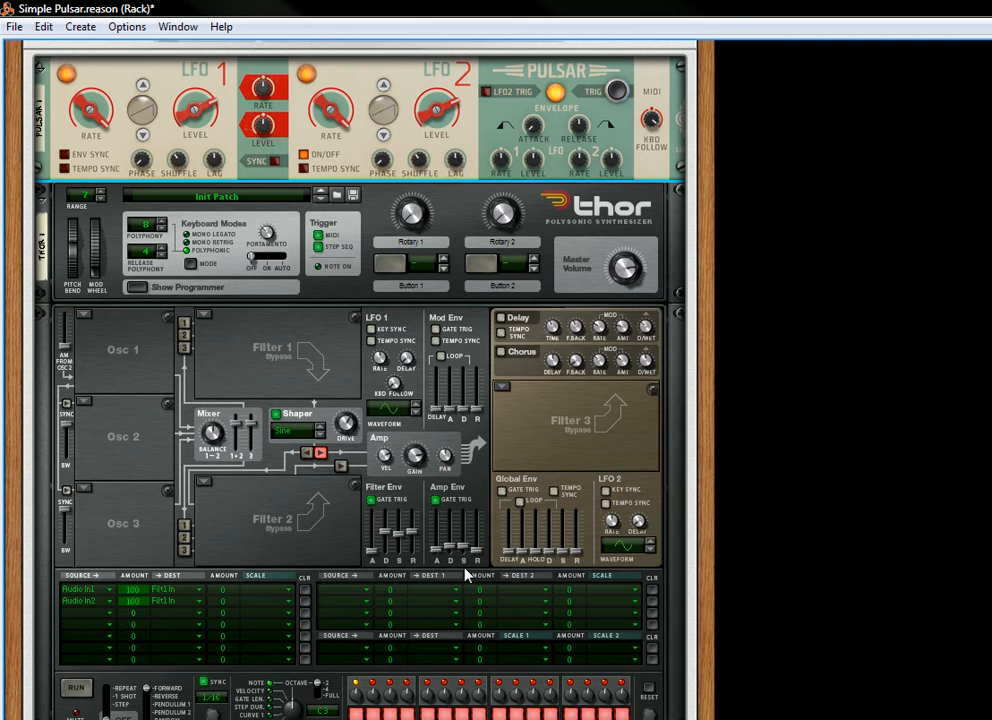
mouse_move(454, 549)
mouse_down()
mouse_move(452, 525)
mouse_move(476, 531)
mouse_move(477, 541)
mouse_move(443, 538)
mouse_up()
Step: Turn off the Shaper and set the source of the last two dual-scale modulation rows to Filter 1
scroll(700, 235, up, 2)
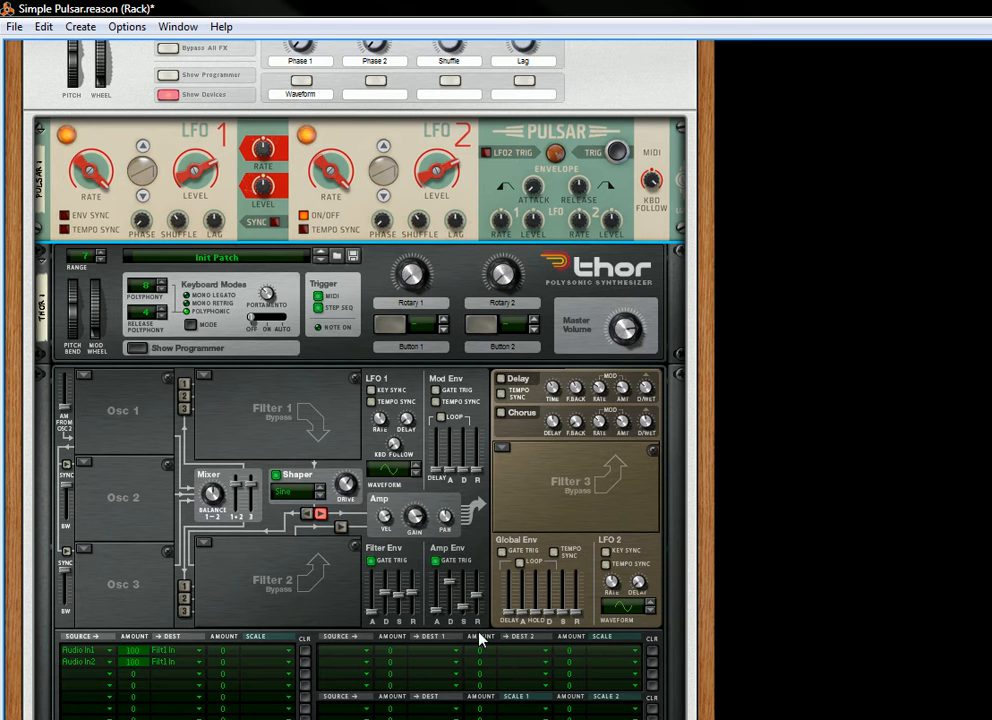
drag(702, 558, 702, 458)
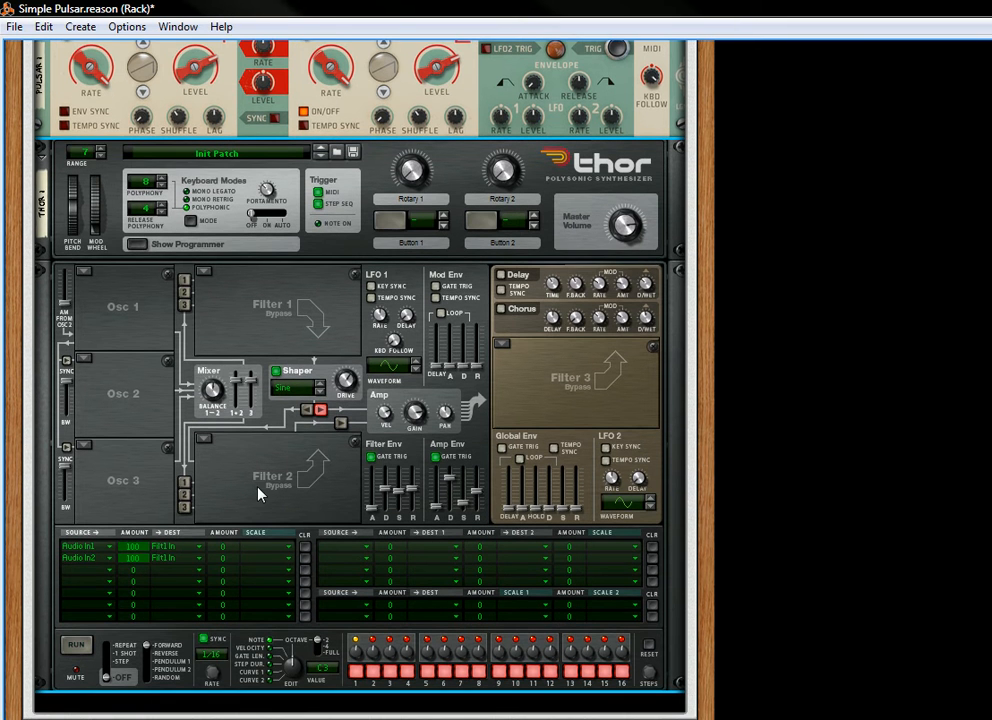
click(274, 372)
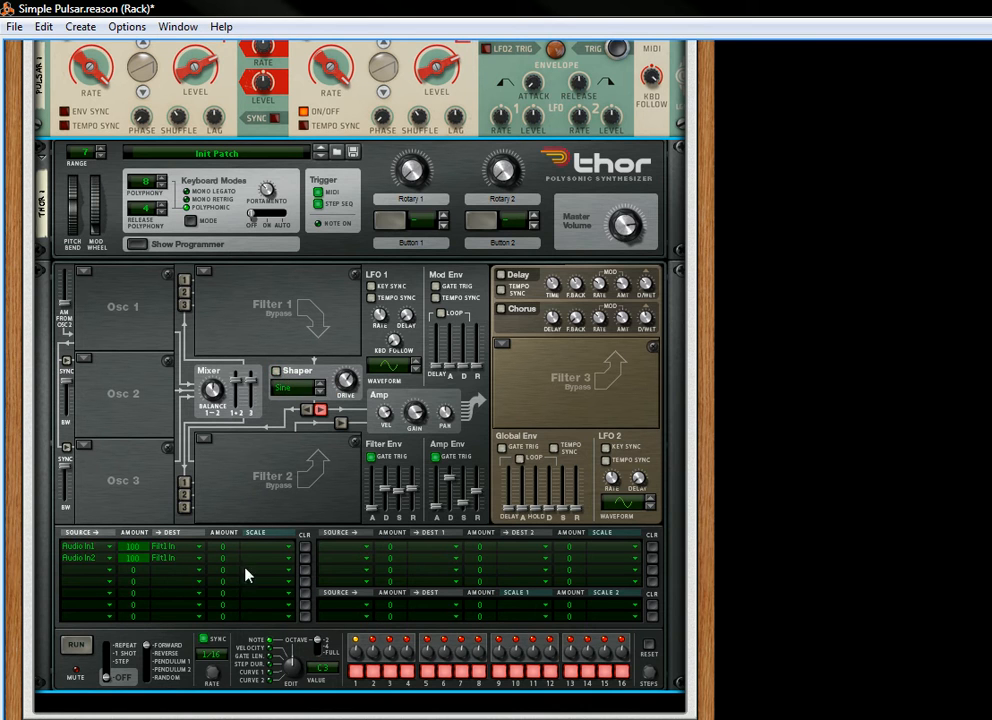
click(343, 616)
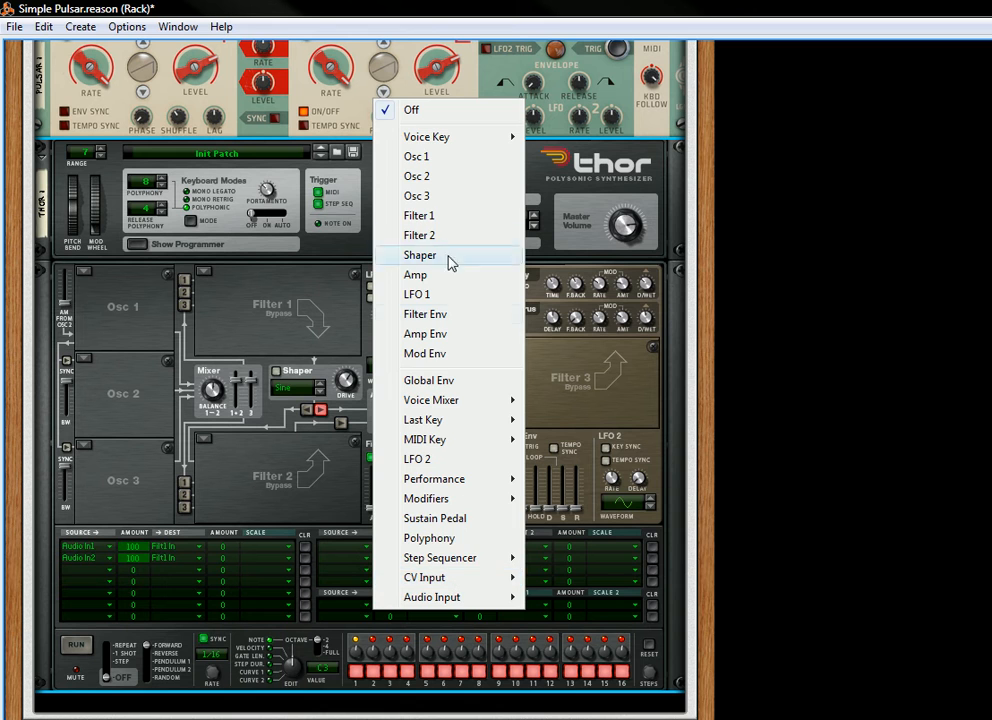
click(449, 216)
click(343, 617)
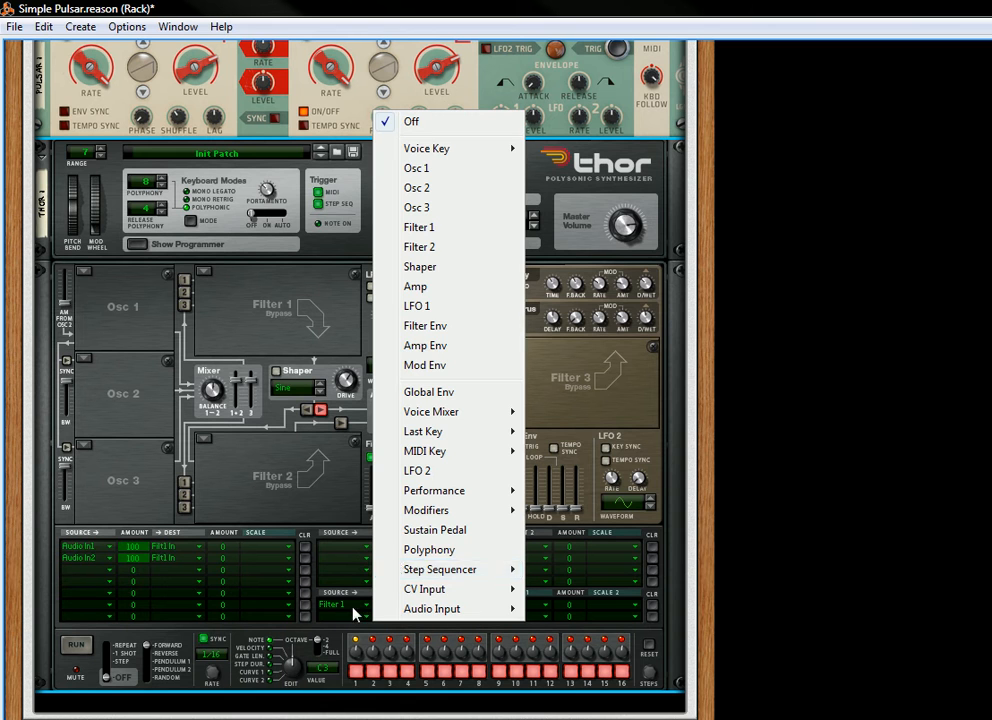
click(430, 250)
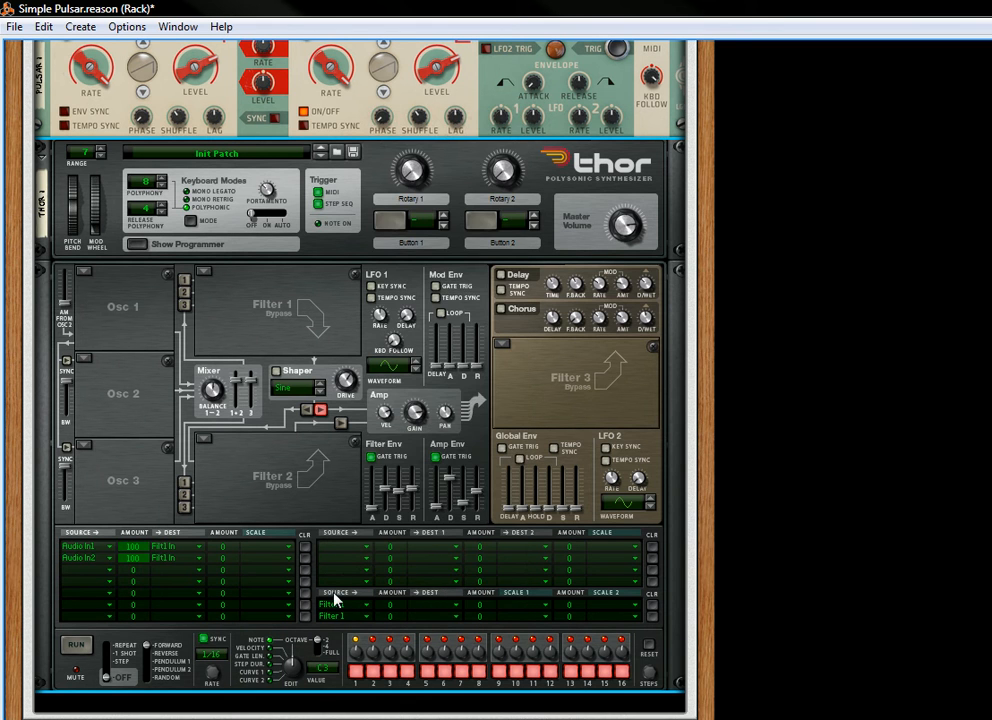
Step: Set both Filter 1 rows' amounts to 100 and route the first one to Filter 3's left audio input
drag(392, 604, 420, 598)
click(420, 604)
mouse_move(520, 498)
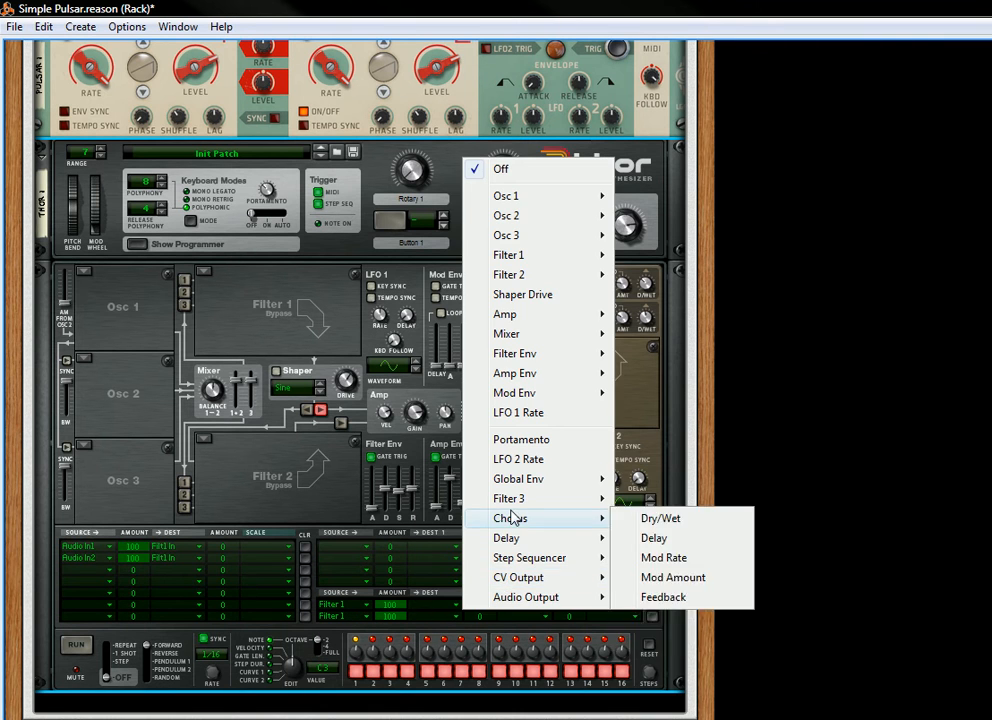
click(660, 499)
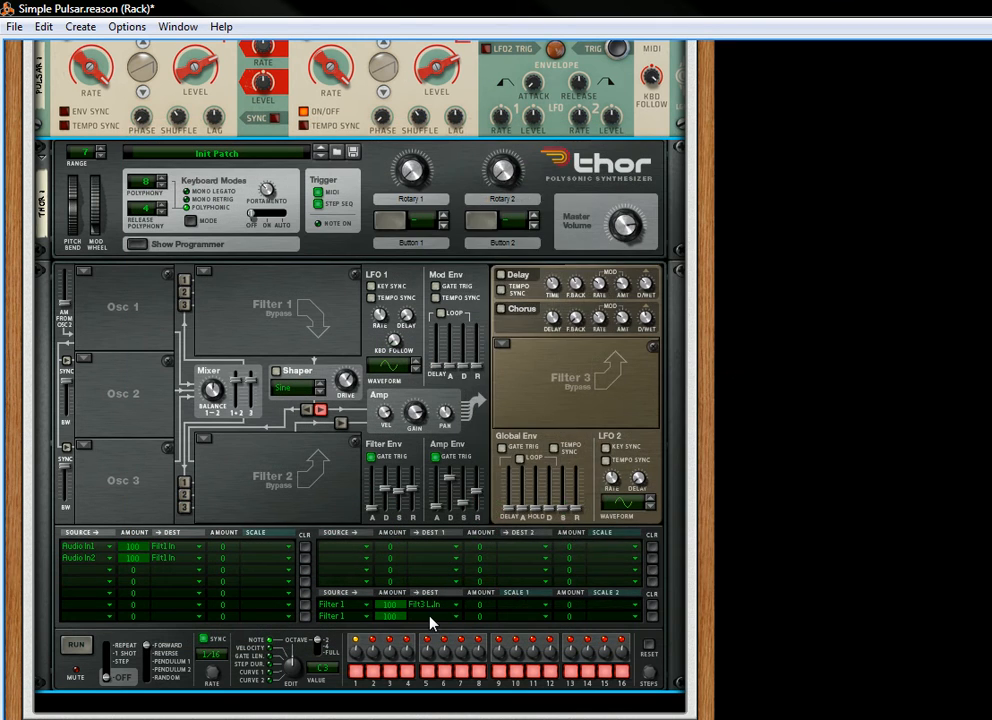
Step: Route the second Filter 1 row of the dual-scale modulation section to Filter 3's right audio input
click(430, 617)
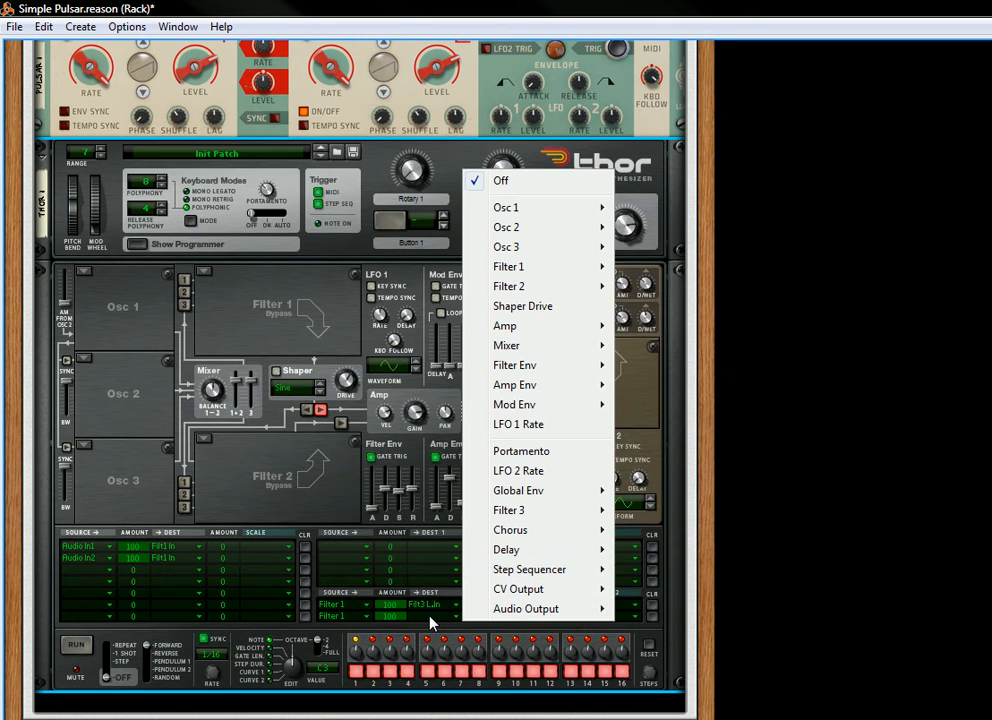
mouse_move(512, 507)
click(657, 532)
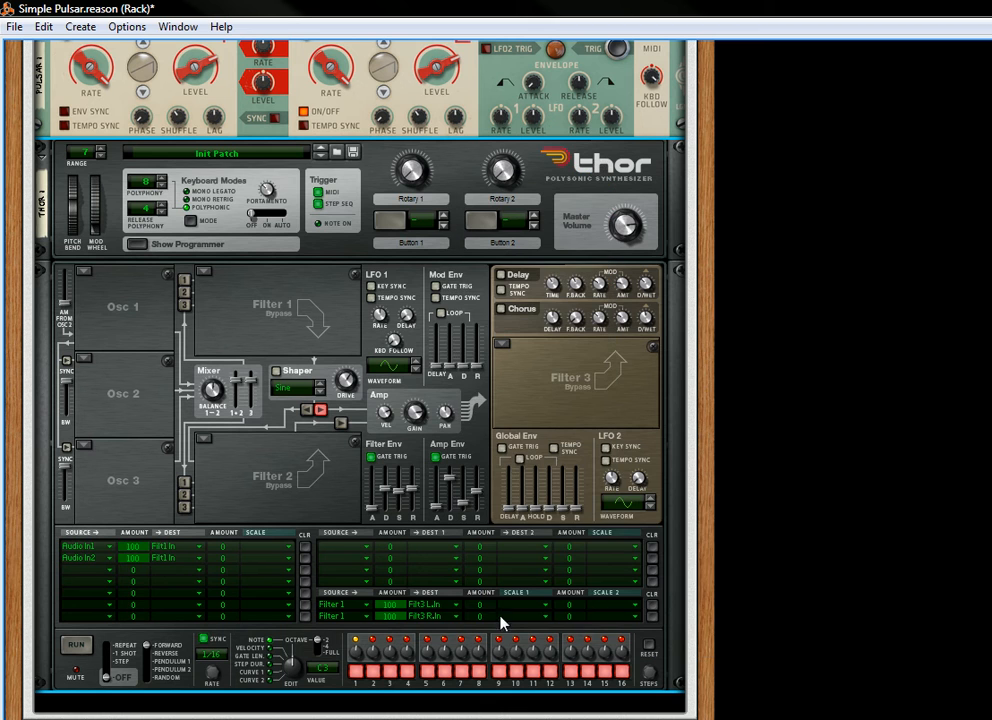
Step: Scale both Filter 1 to Filter 3 rows by the Amp Envelope, with the first scale amounts at 100
drag(482, 617, 508, 384)
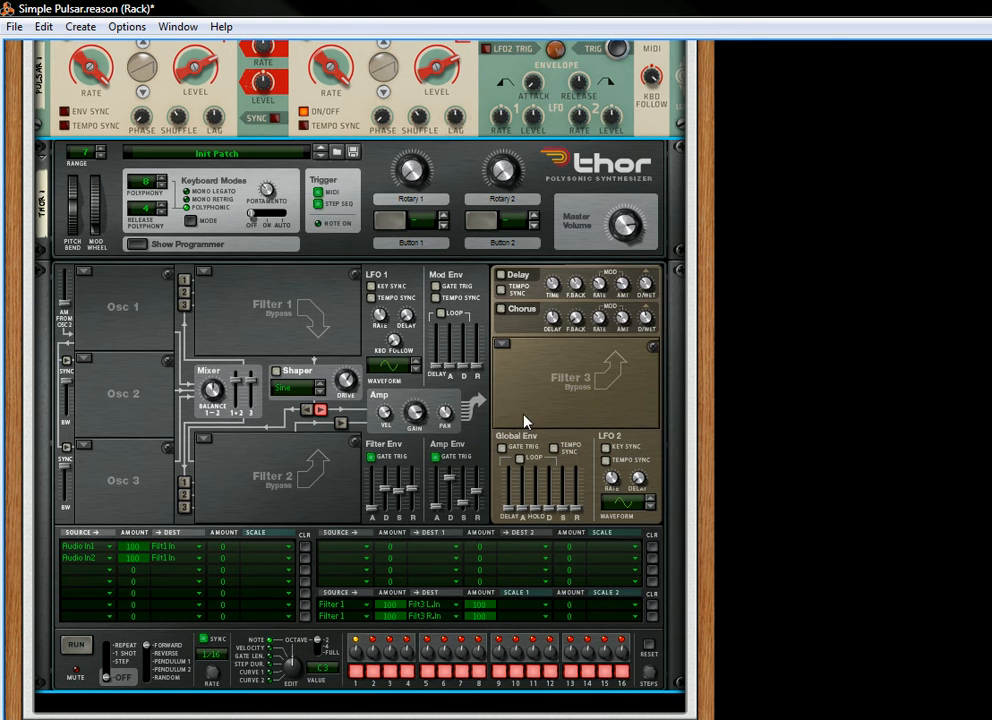
click(508, 617)
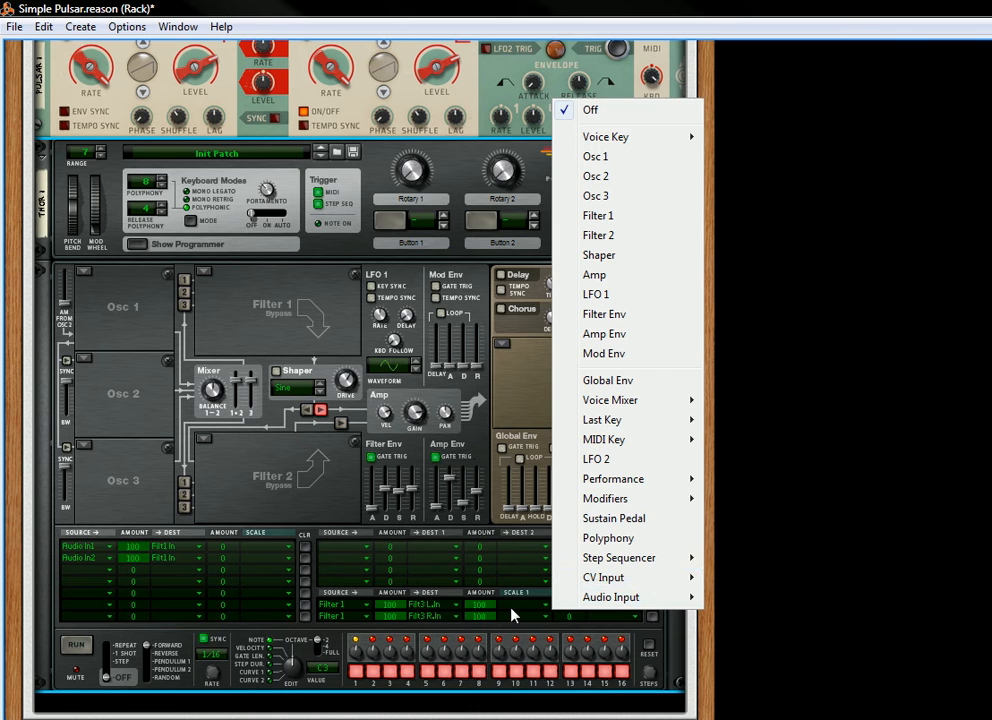
click(627, 337)
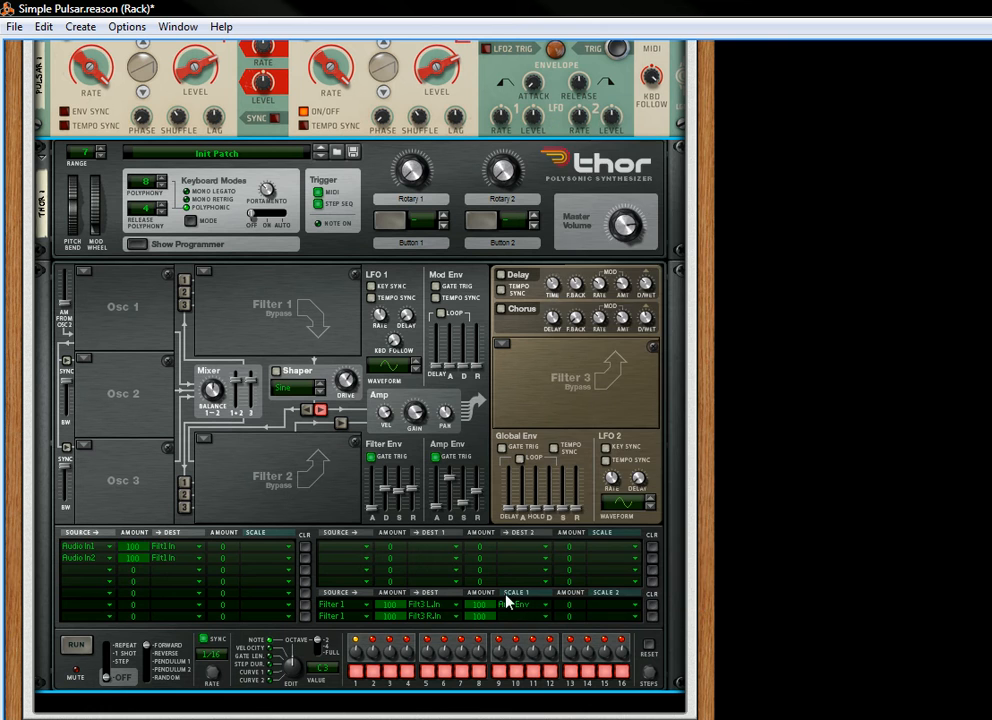
click(509, 616)
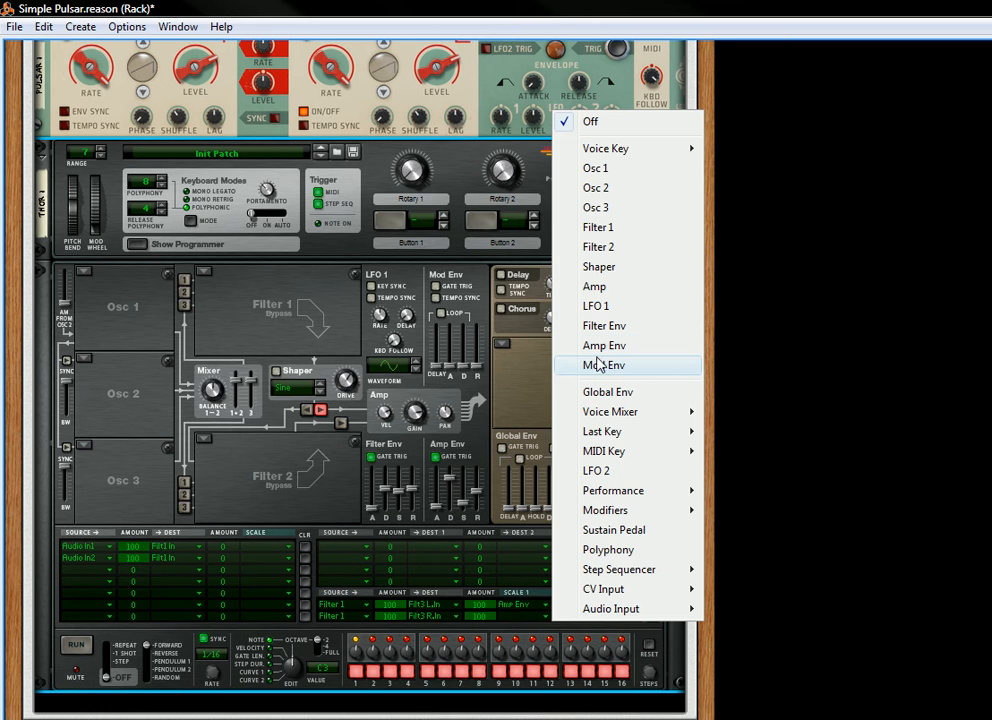
click(594, 345)
Step: Set the second scale amounts of both Filter 1 rows to 100 and choose MIDI key velocity as their source
drag(565, 604, 565, 560)
drag(565, 616, 565, 570)
click(594, 612)
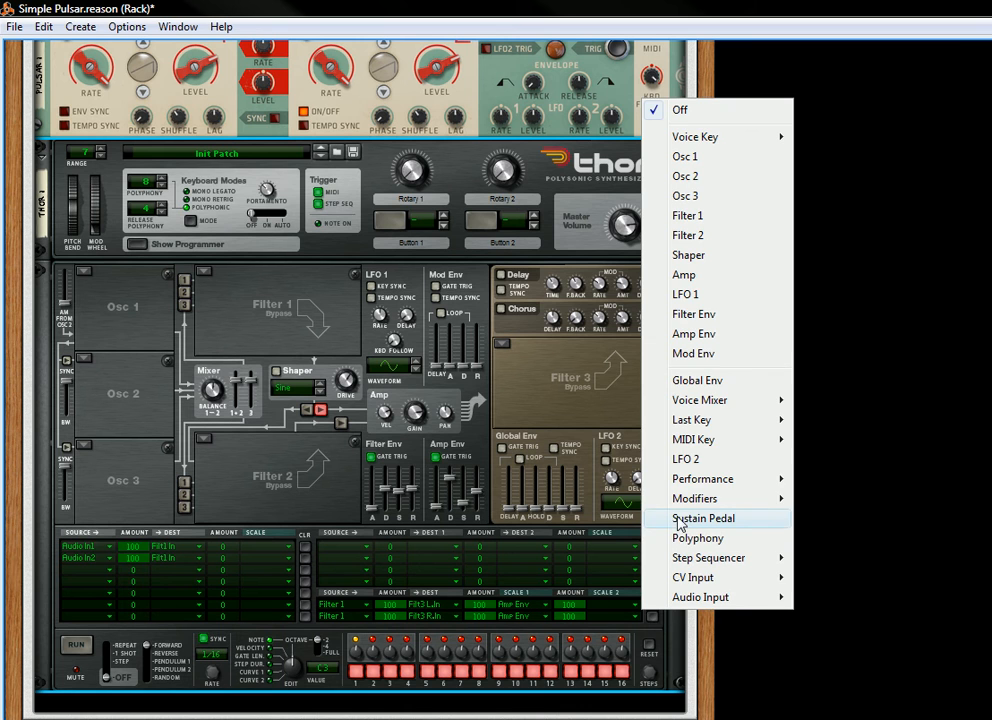
mouse_move(720, 445)
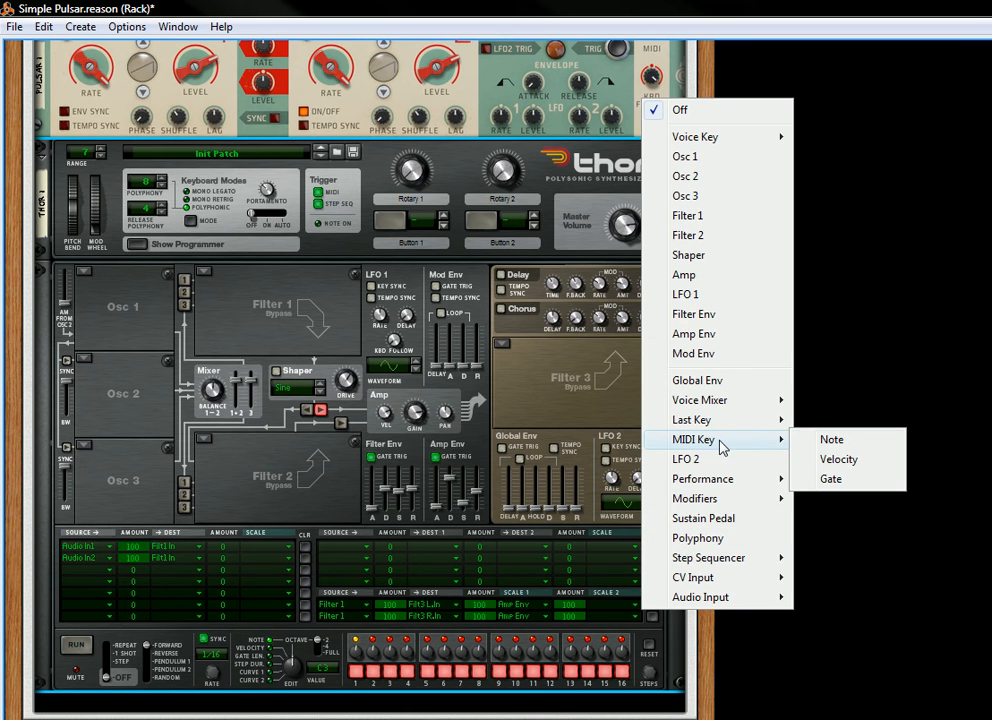
click(852, 458)
click(608, 616)
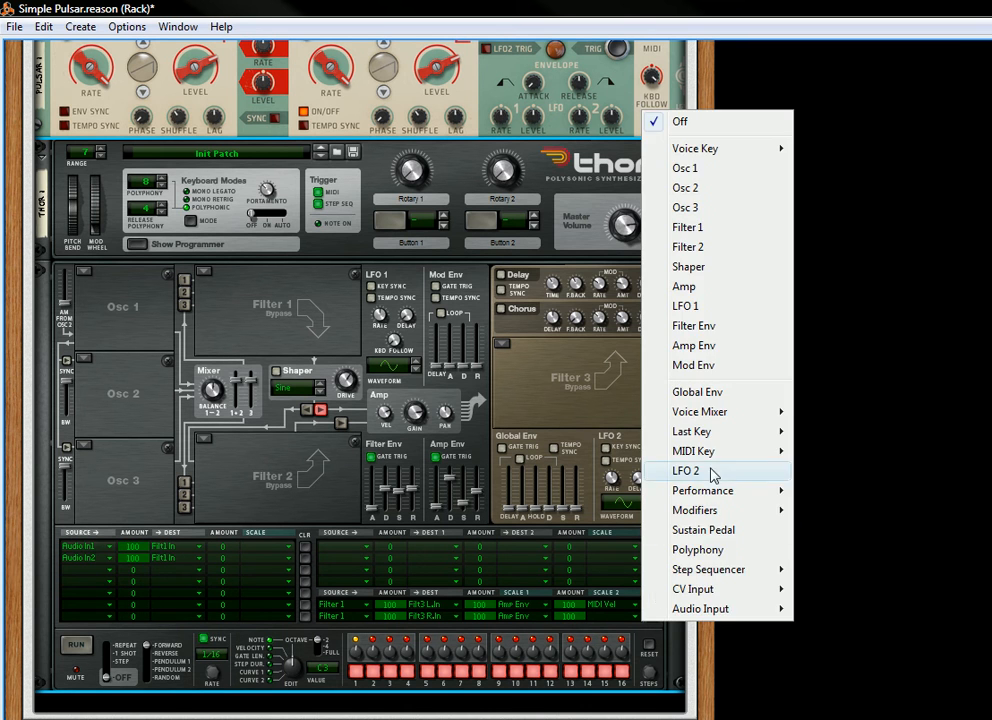
mouse_move(713, 452)
click(852, 473)
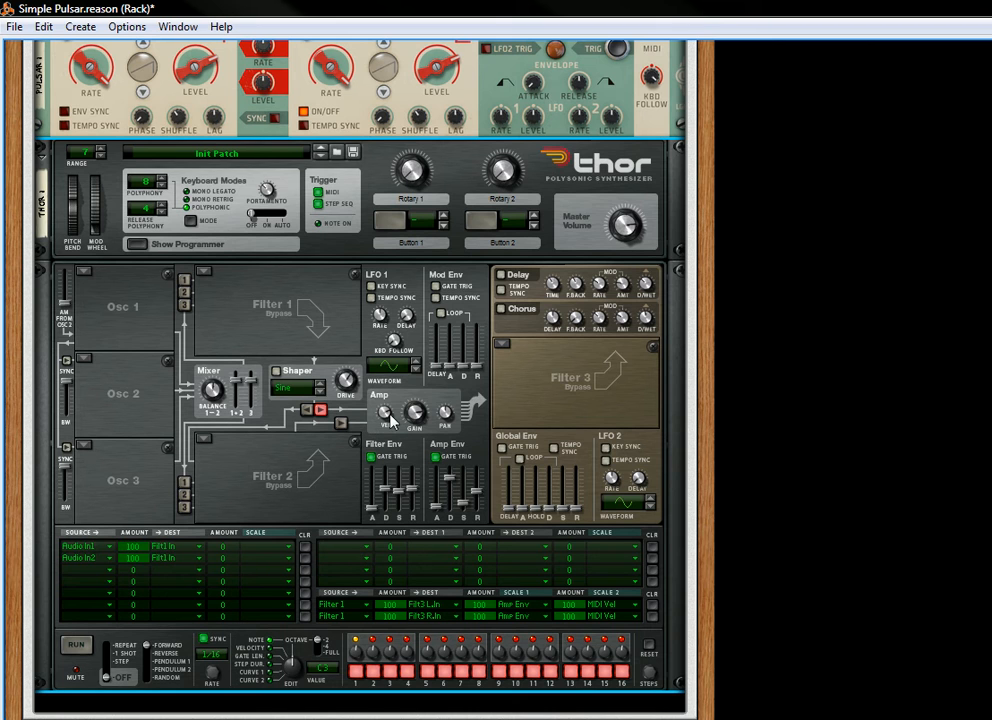
Step: Lower the Pulsar's LFO 2 level to 66% and reduce the LFO 1 level to about the same setting
drag(390, 420, 390, 436)
drag(420, 424, 437, 455)
scroll(700, 332, up, 3)
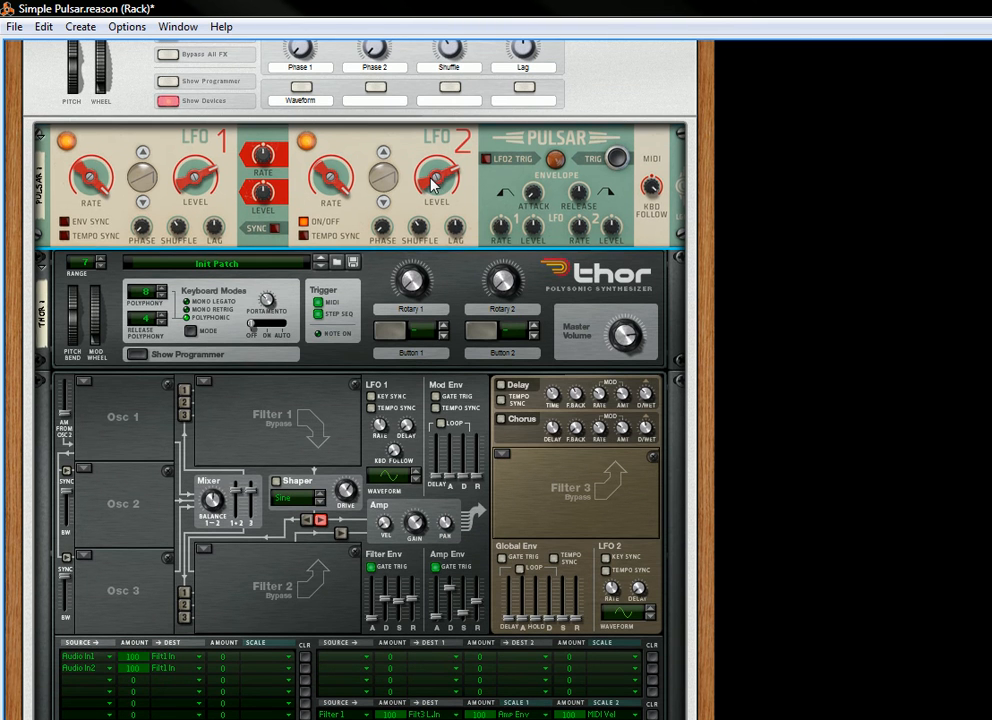
mouse_move(441, 190)
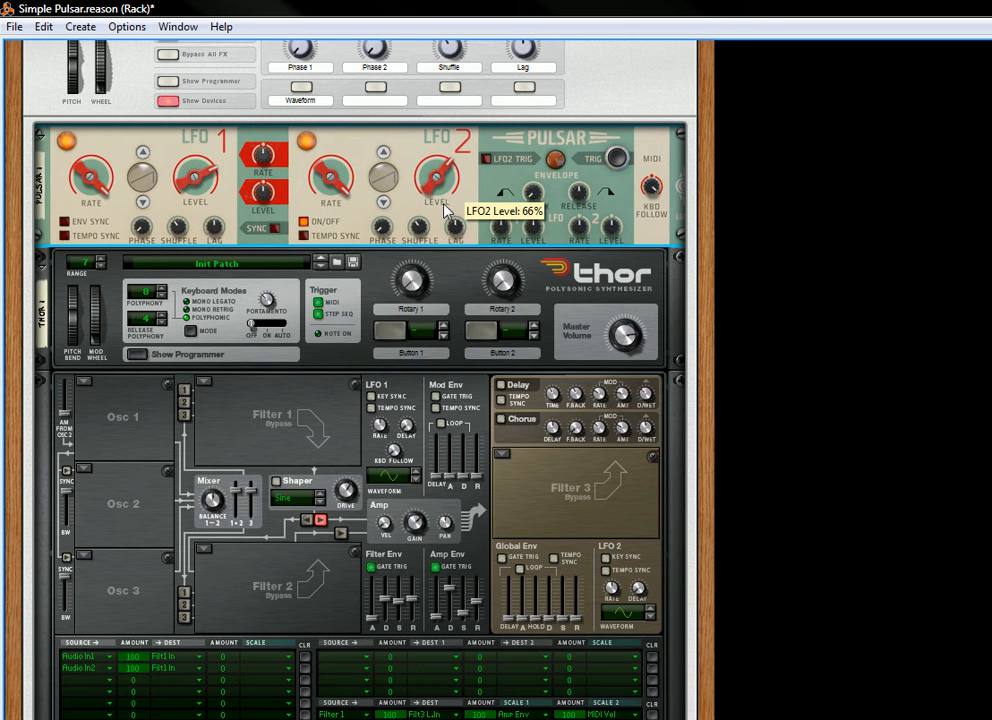
drag(190, 185, 204, 215)
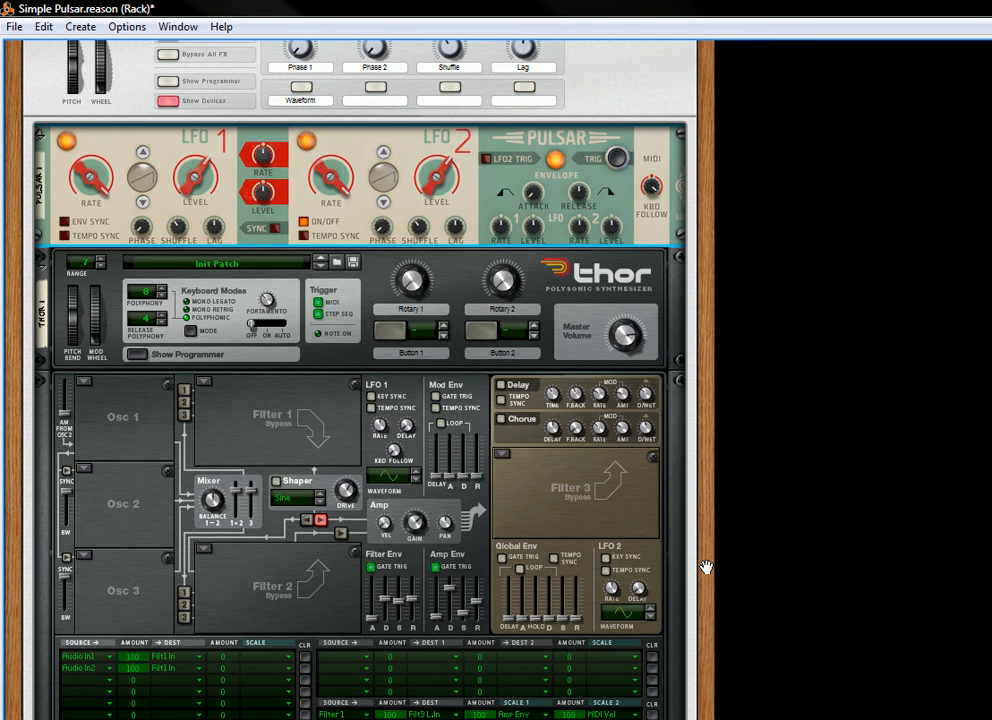
Step: Check the output meters while playing, and shorten the decay of Thor's Amp Envelope slightly
drag(704, 569, 707, 494)
drag(690, 331, 689, 558)
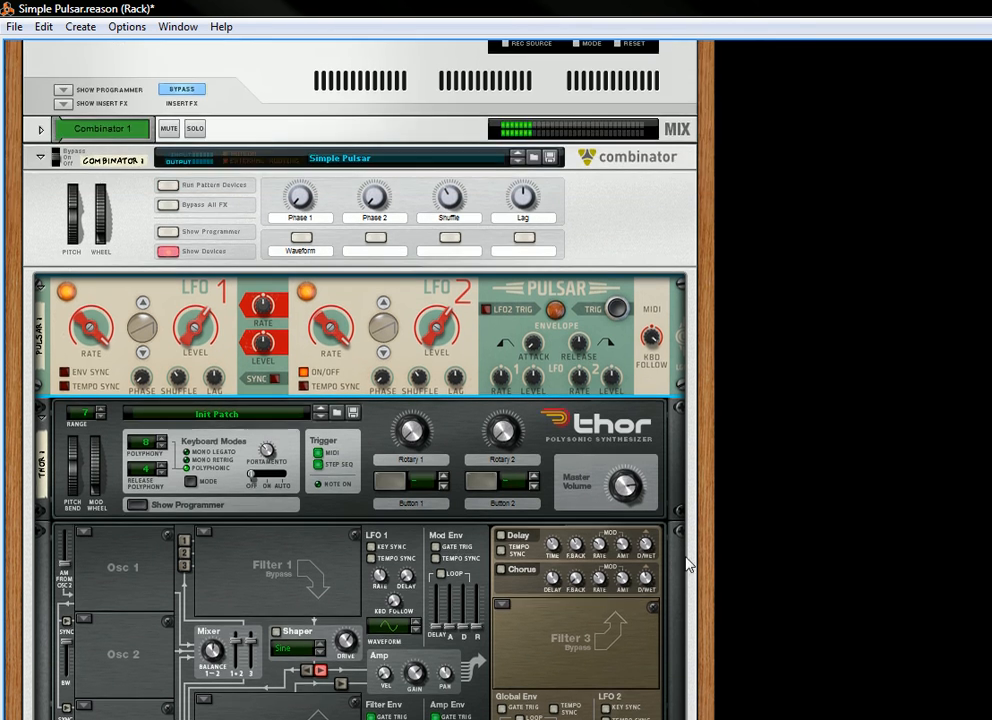
drag(700, 438, 702, 638)
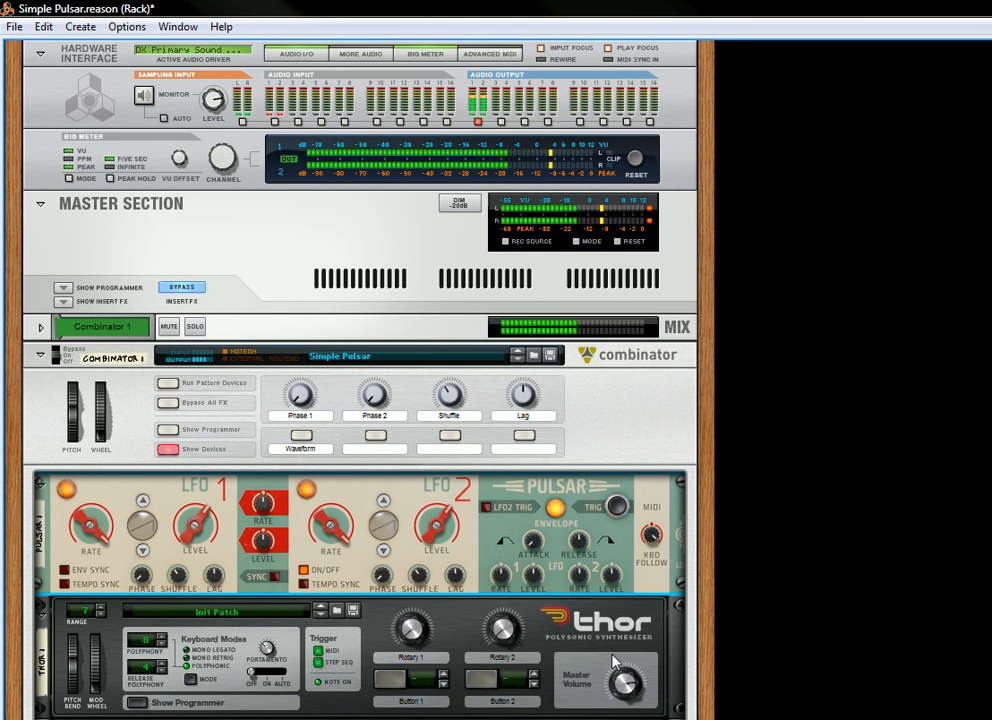
scroll(706, 646, down, 5)
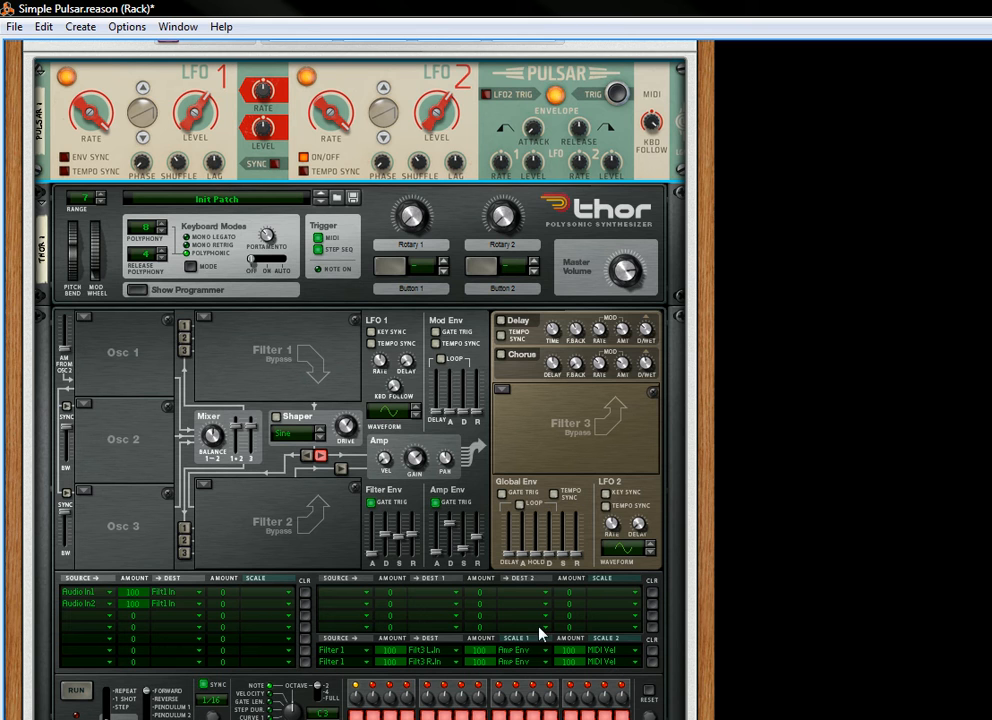
drag(452, 526, 454, 536)
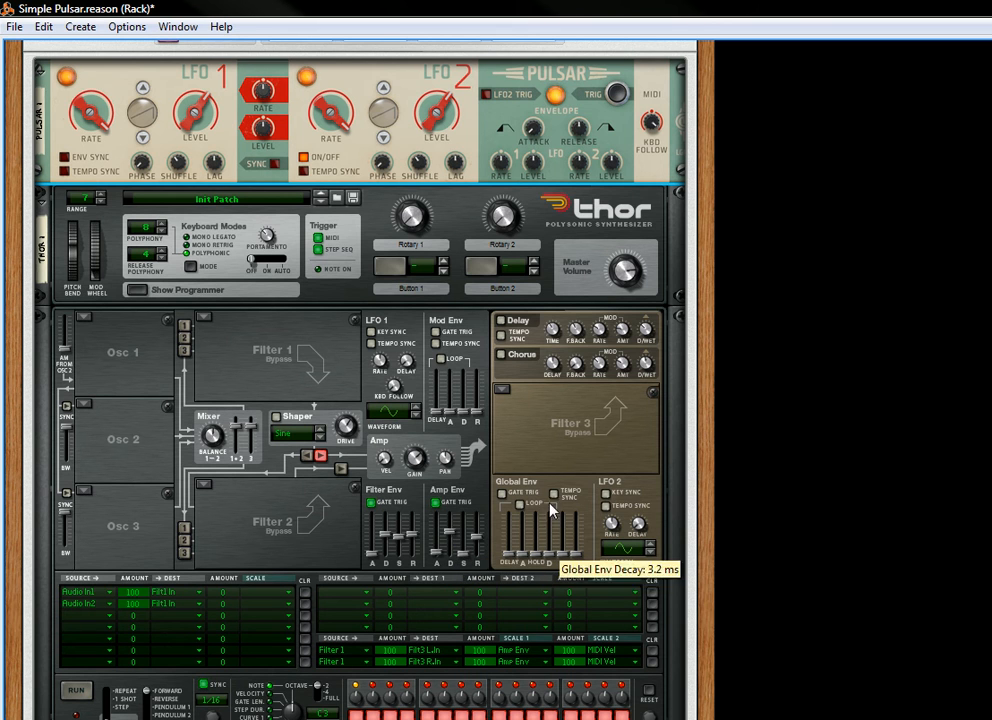
Step: Load a Low Pass Ladder filter in Filter 3, set its resonance to 74, adjust its frequency and turn on the Delay
click(502, 389)
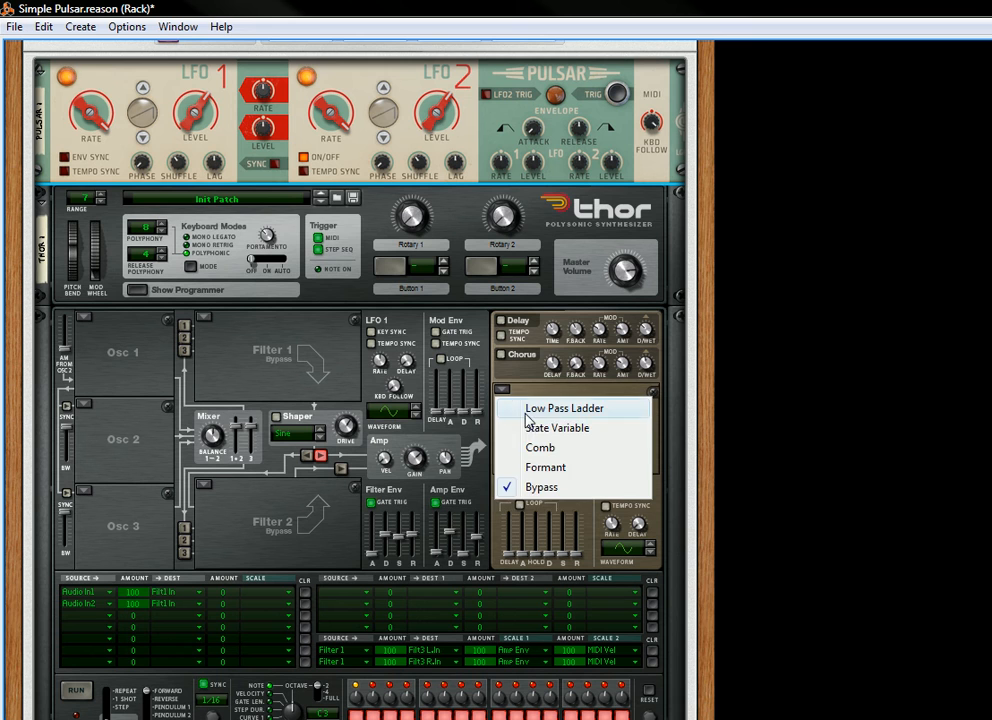
click(557, 410)
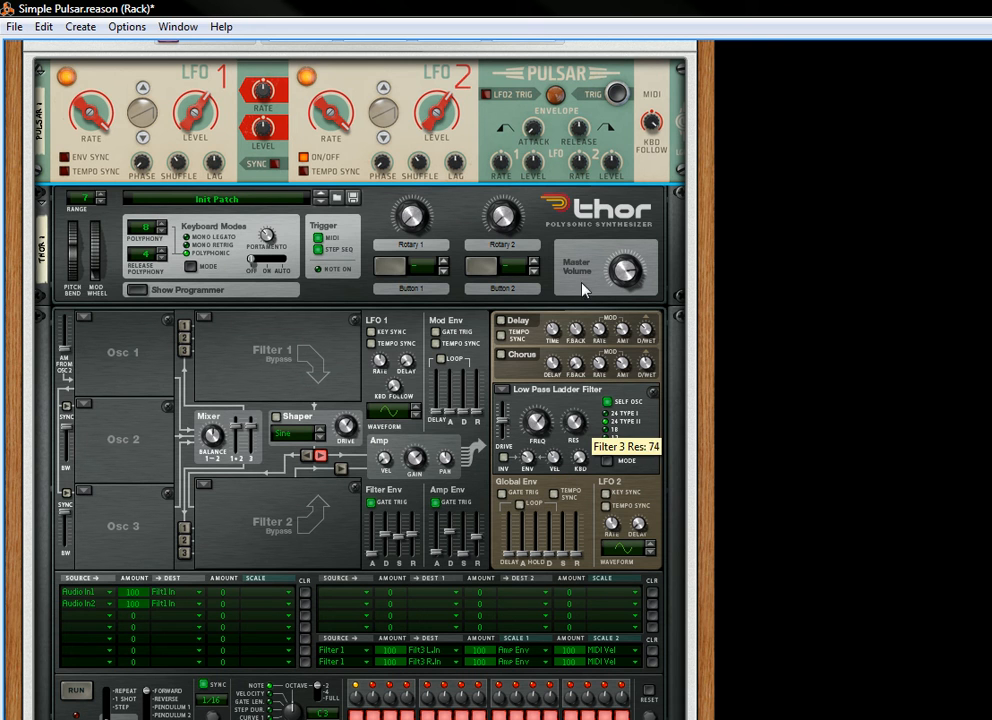
drag(543, 428, 550, 490)
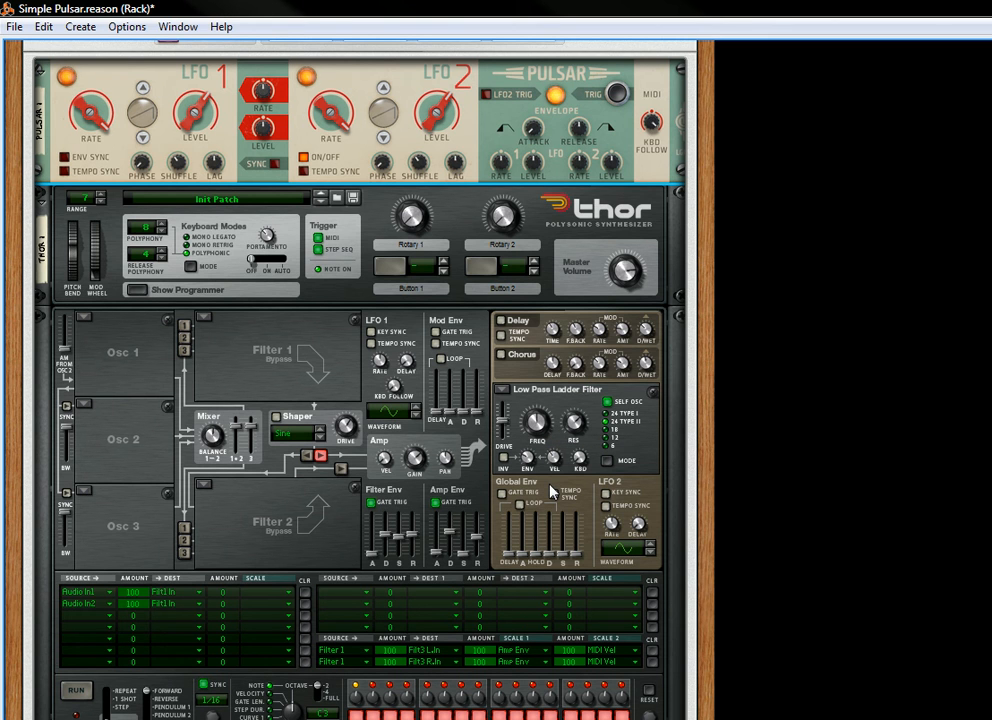
drag(575, 422, 507, 353)
drag(581, 458, 581, 390)
drag(414, 458, 434, 478)
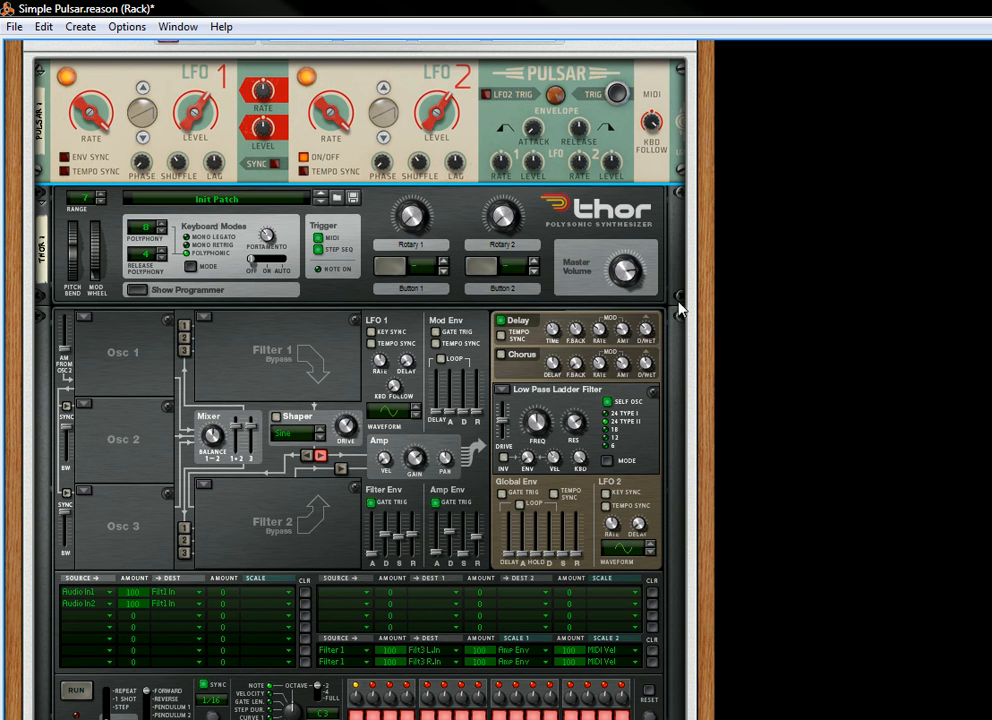
Step: Set the Pulsar's LFO 1 level to 70%, adjust the LFO 2 level and fine-tune Filter 3's frequency
scroll(704, 303, up, 1)
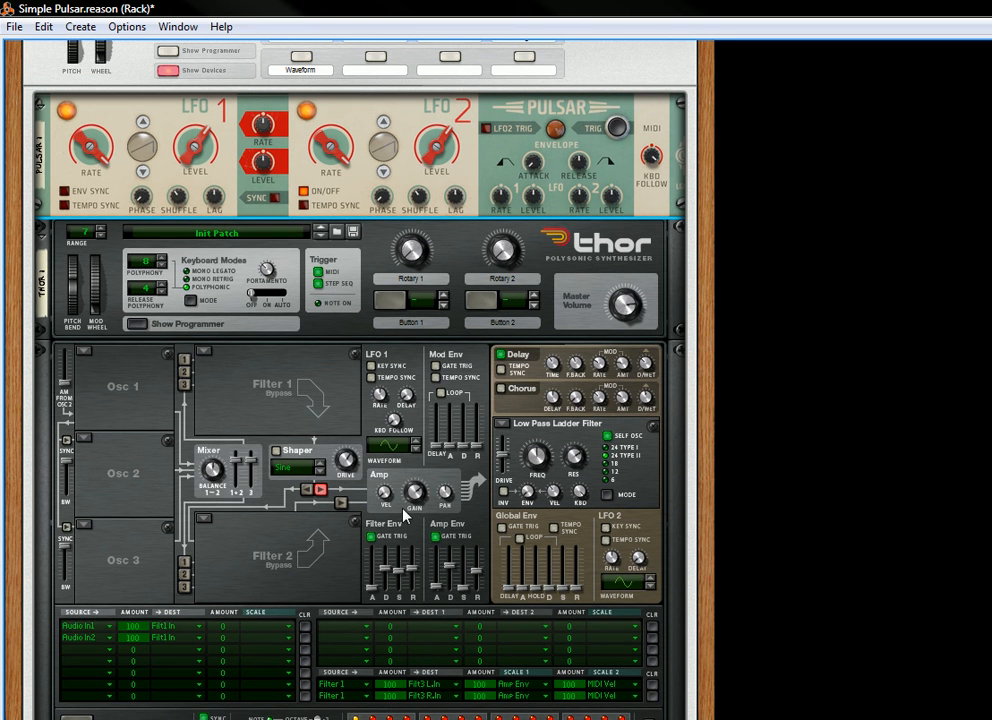
drag(433, 163, 435, 148)
drag(195, 150, 195, 139)
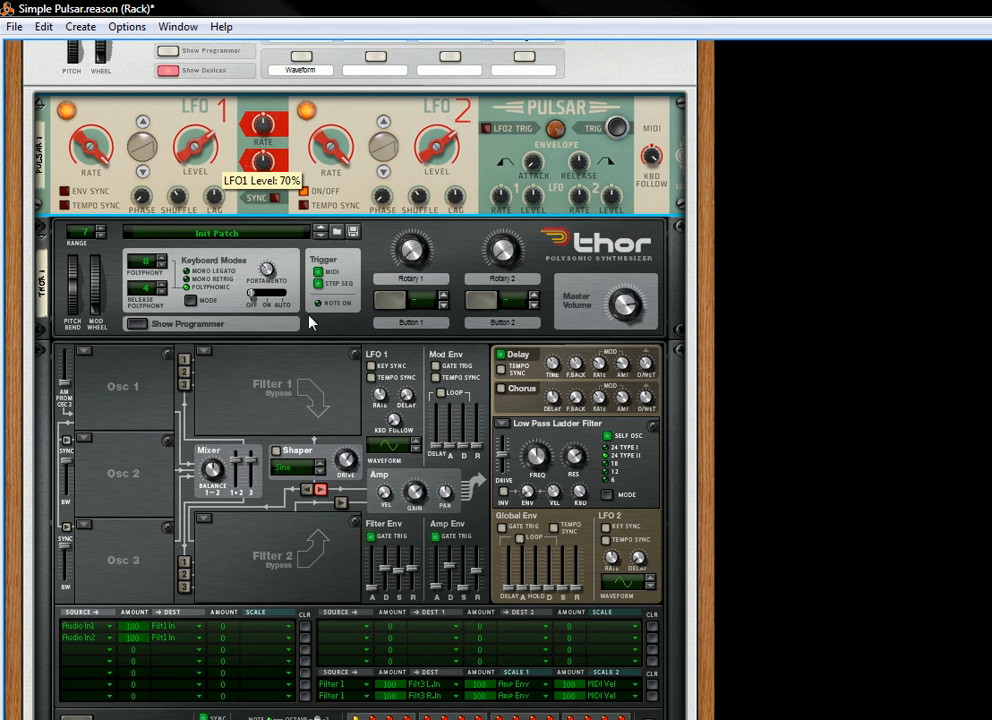
drag(548, 468, 546, 458)
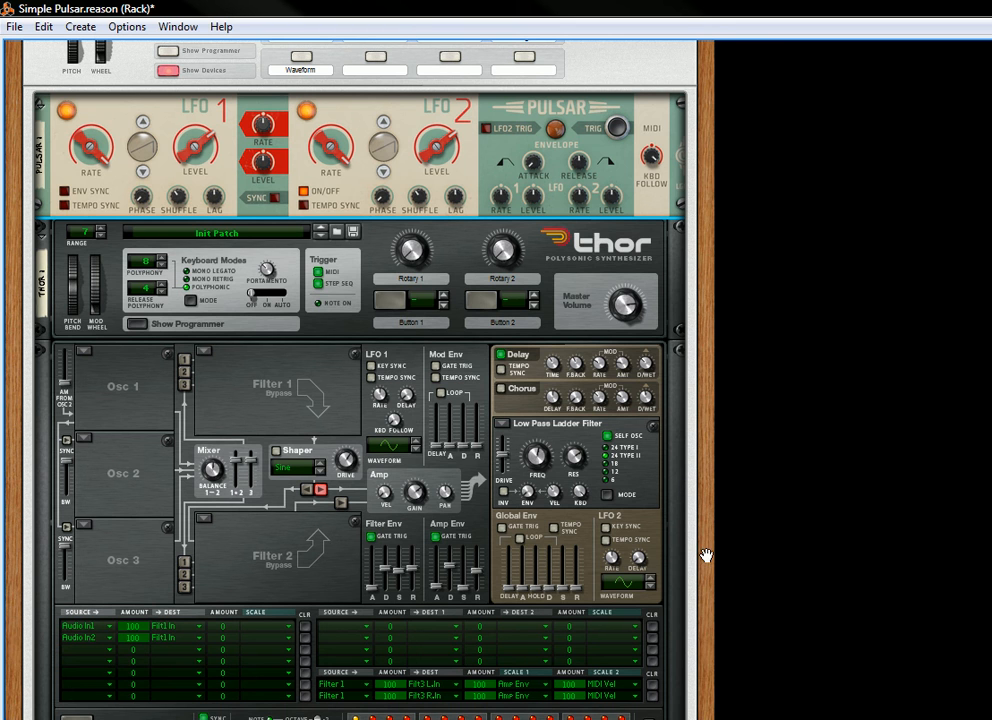
Step: Examine the rear cable routing from the Pulsar's LFO outputs through Thor to the Combinator
scroll(706, 557, down, 1)
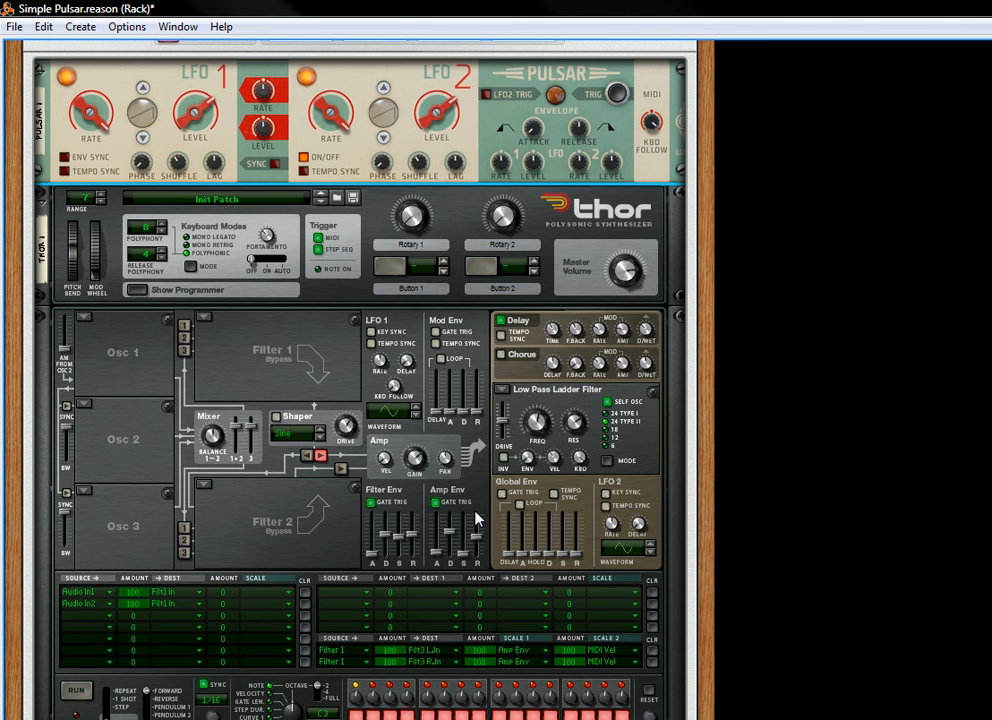
key(Tab)
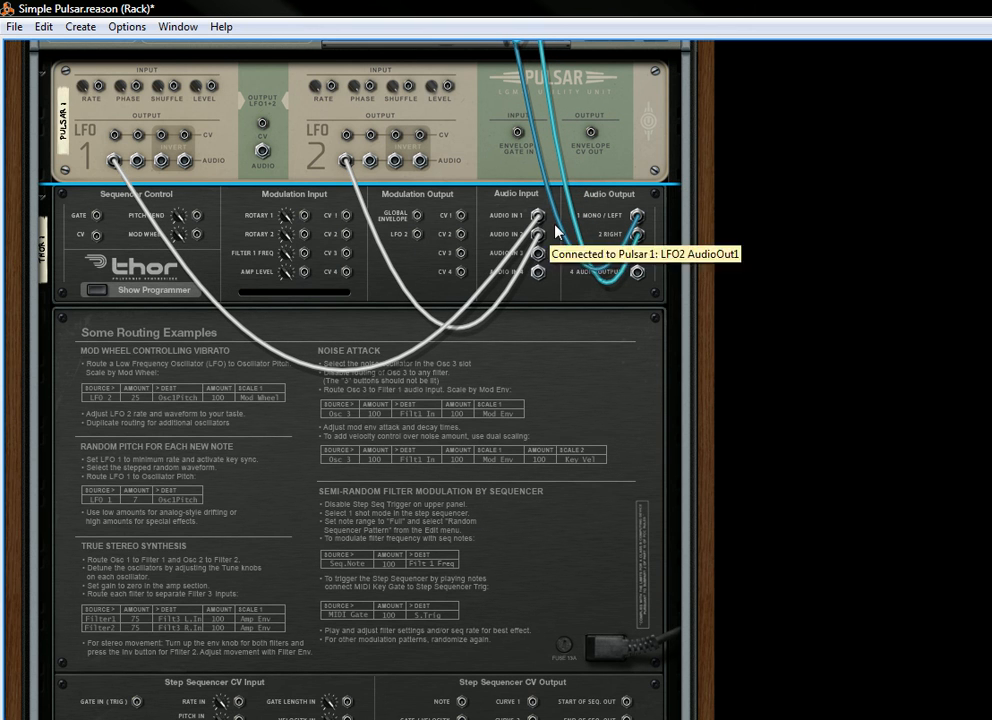
scroll(706, 210, up, 5)
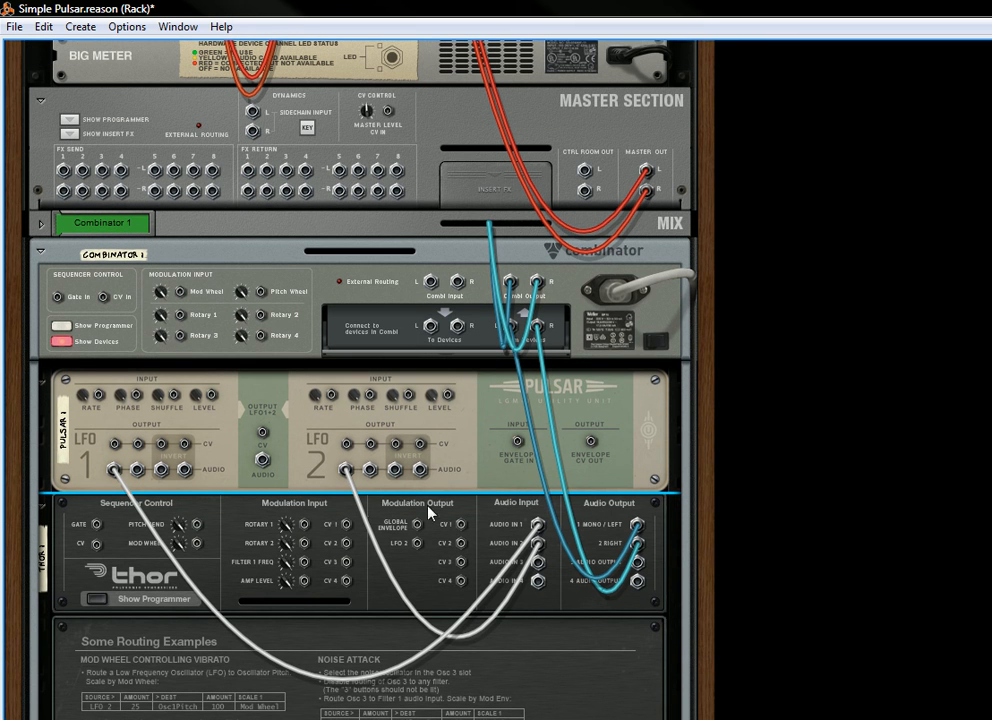
key(Tab)
drag(700, 558, 689, 164)
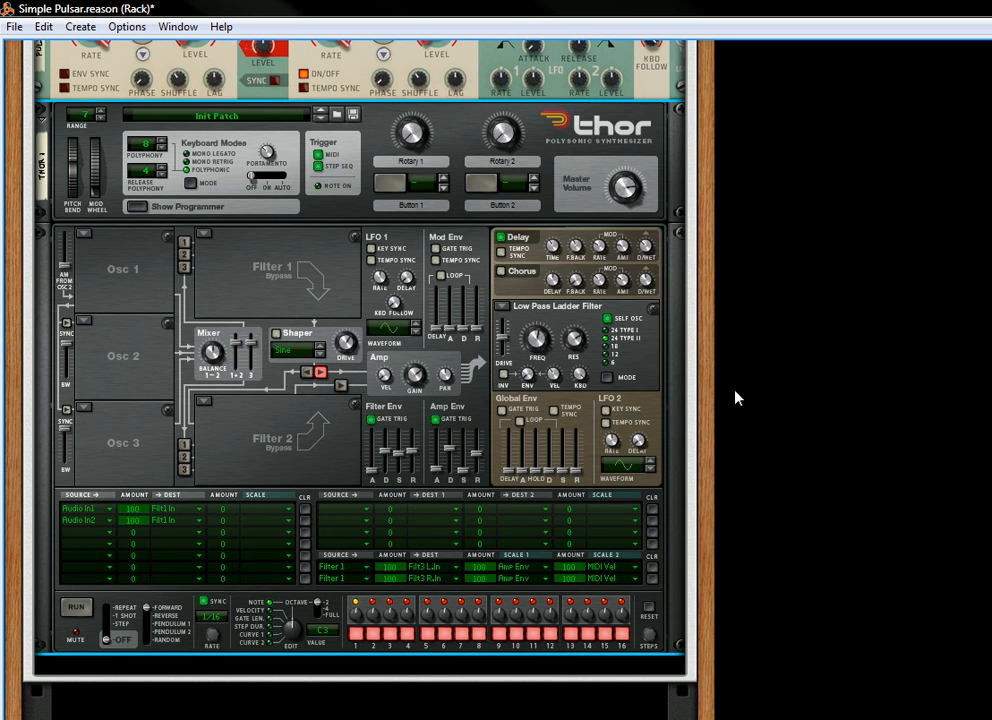
Step: Set the Pulsar's LFO 2 level to 74%, bring the LFO 1 level close to it and nudge Filter 3's frequency
scroll(706, 420, up, 5)
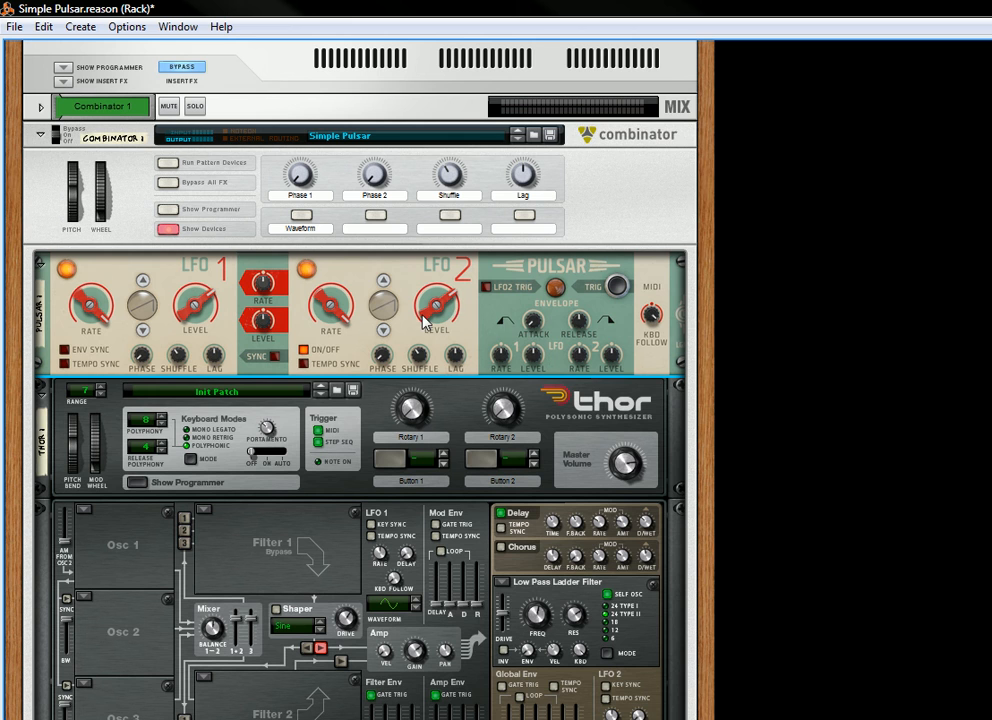
mouse_move(424, 320)
drag(424, 320, 421, 312)
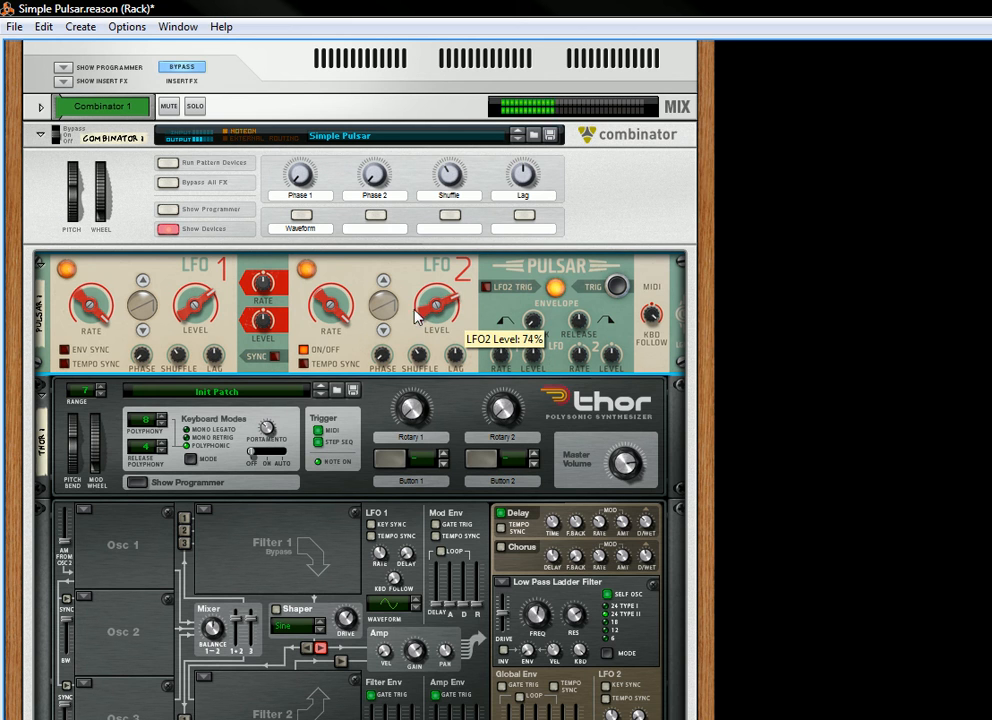
drag(211, 323, 210, 320)
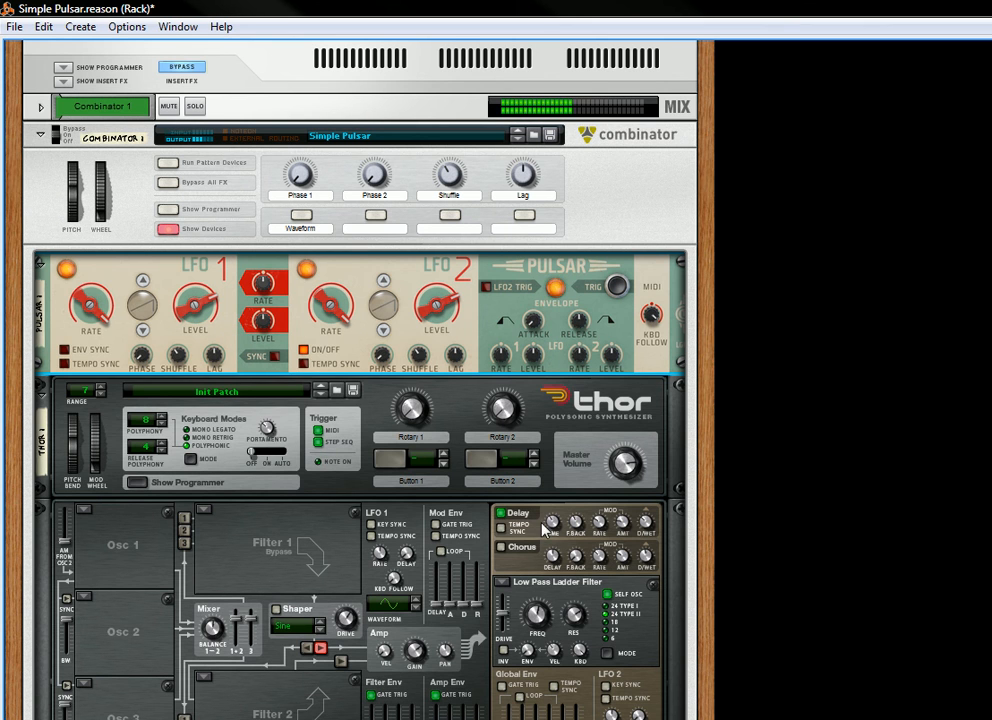
drag(562, 609, 560, 605)
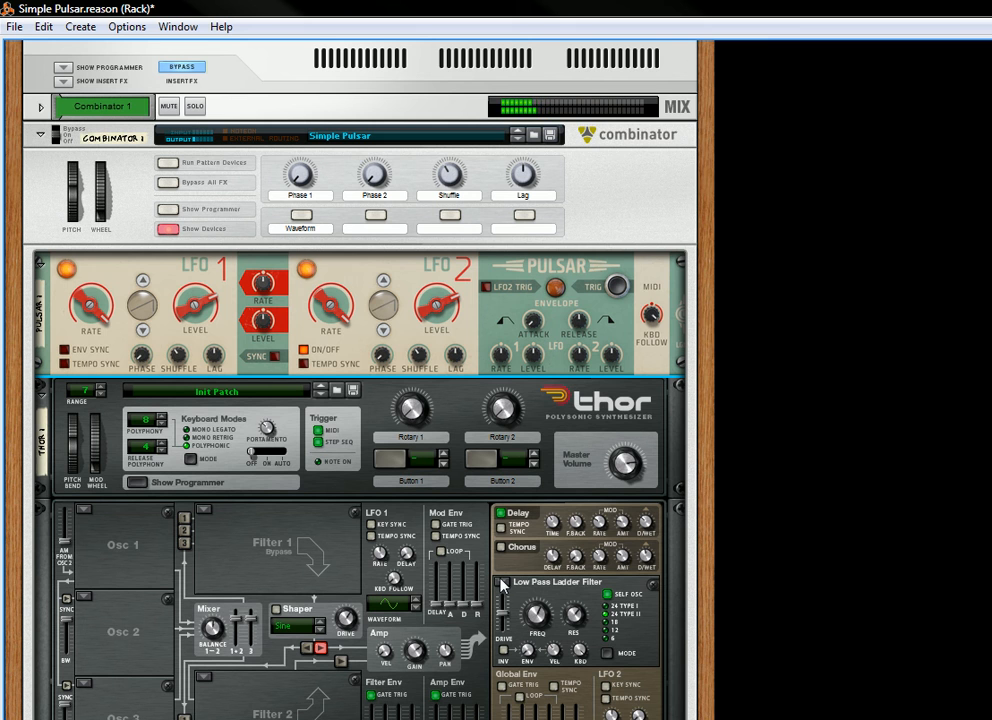
drag(700, 507, 692, 329)
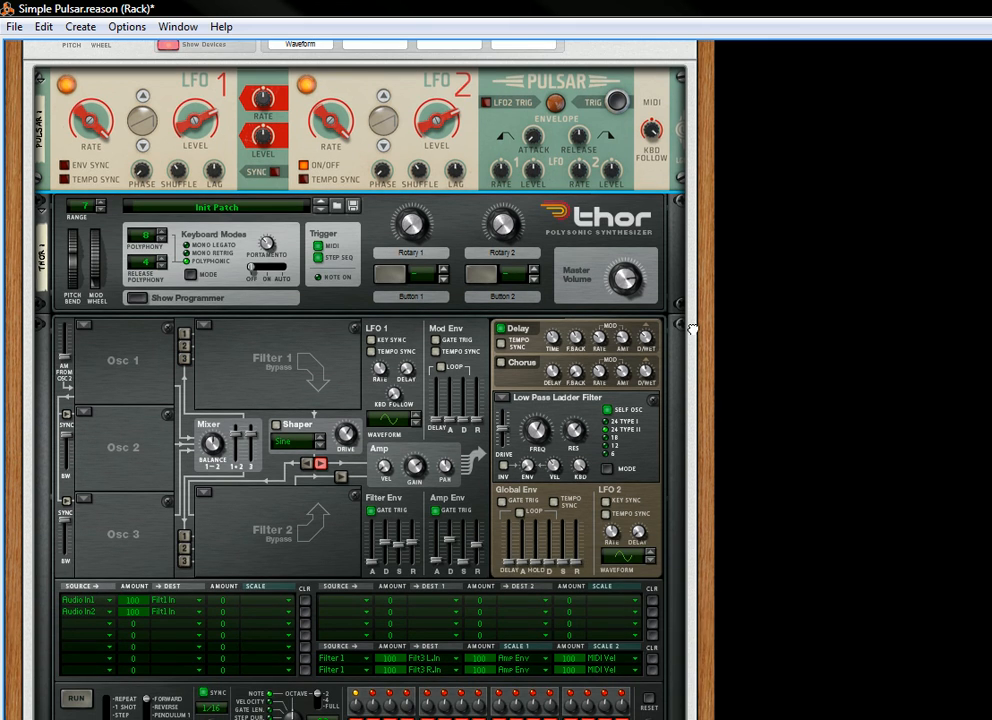